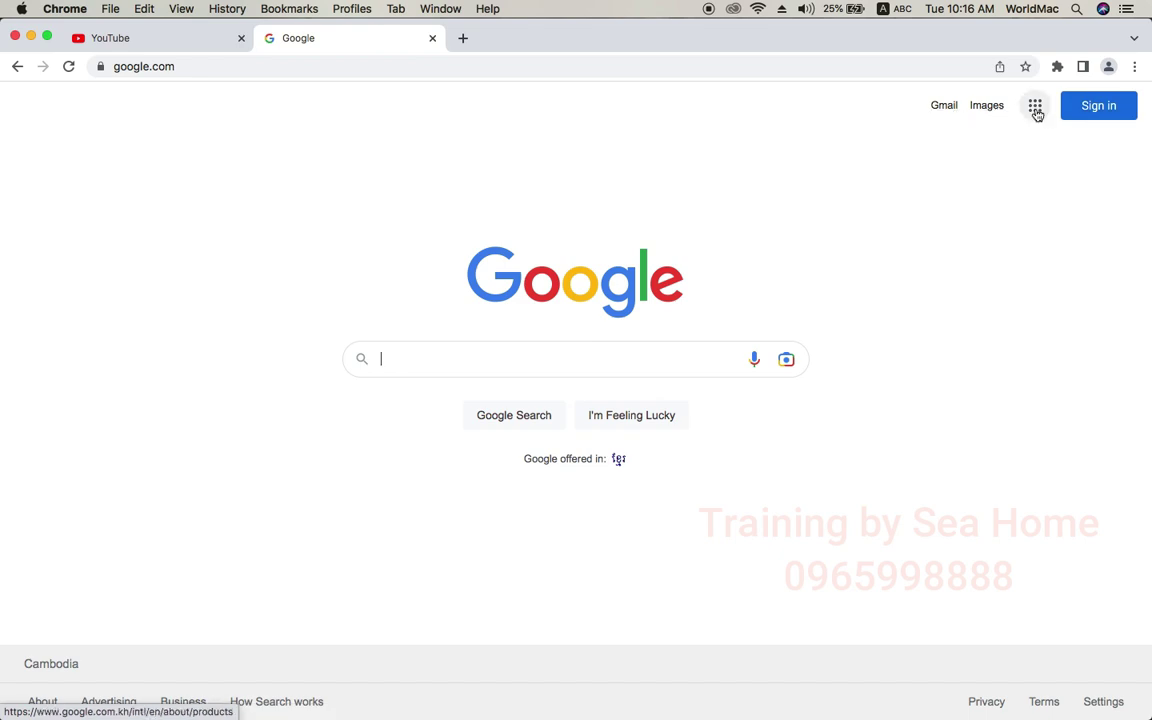
# - Open Gmail and choose 'Use another account' to reach the options for creating an account
pyautogui.click(947, 110)
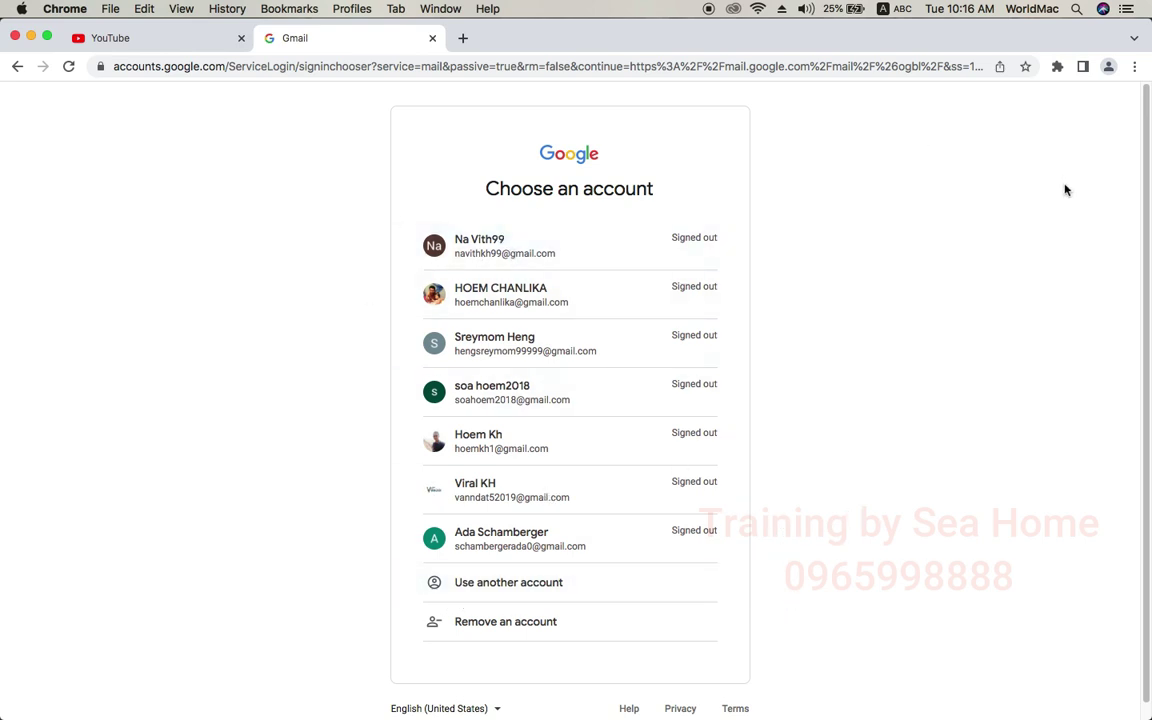
pyautogui.click(17, 66)
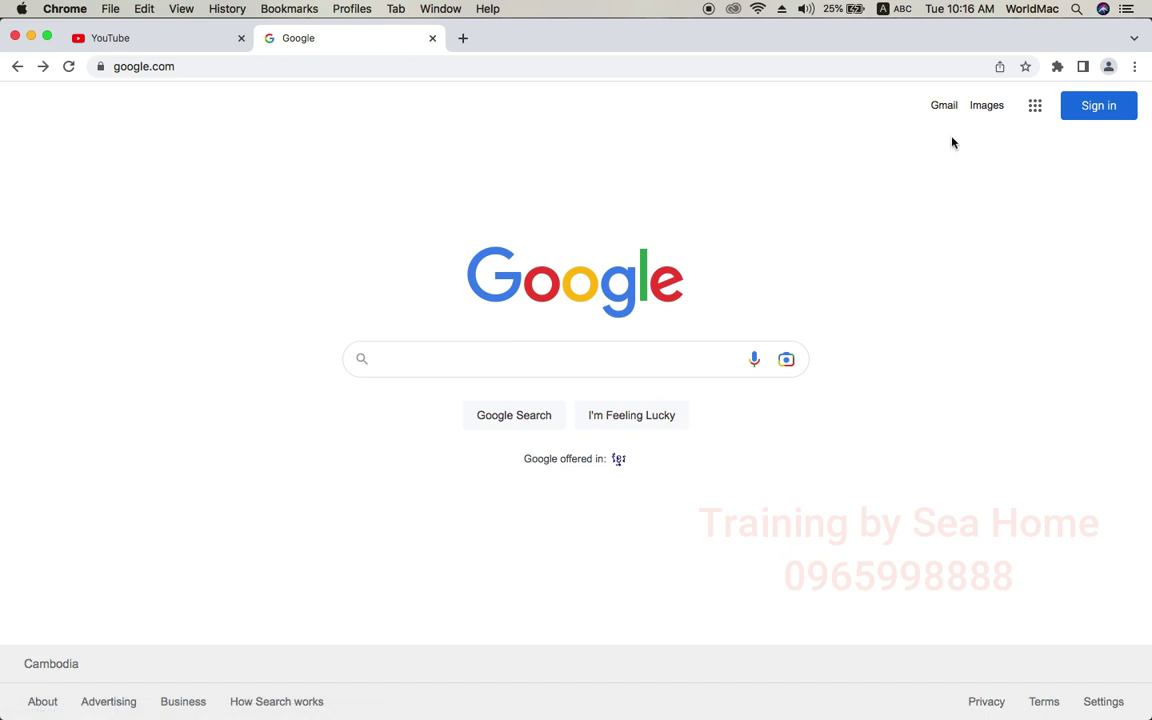
pyautogui.click(947, 107)
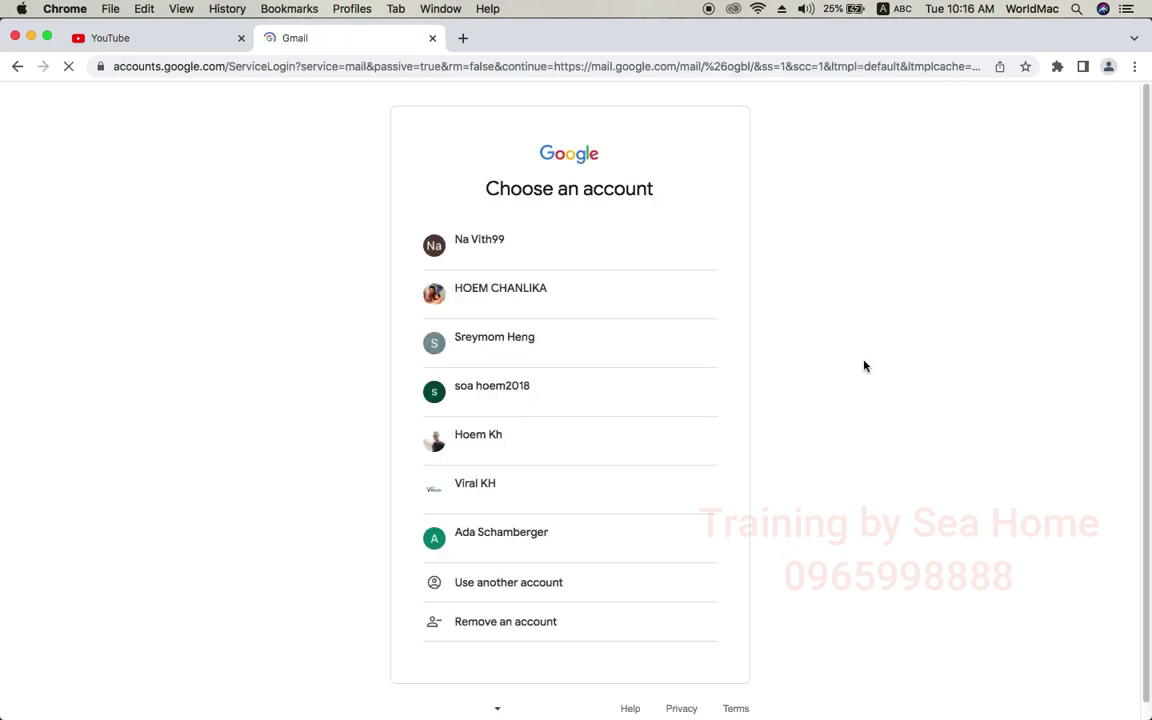
pyautogui.click(504, 596)
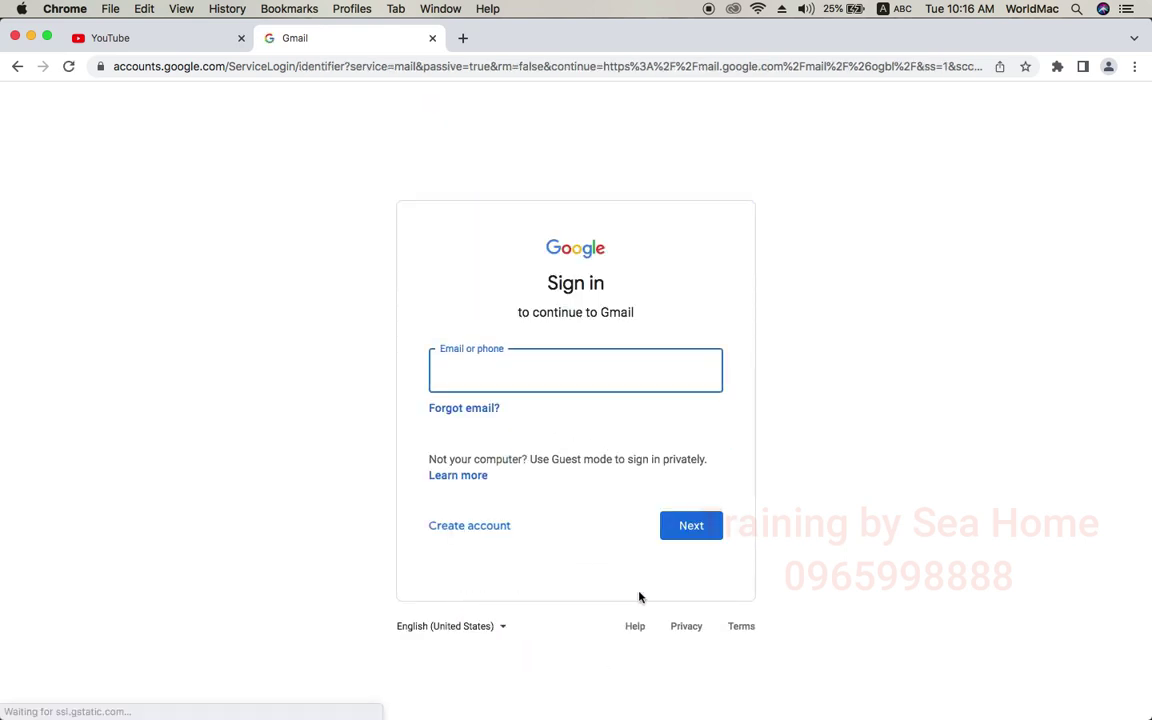
pyautogui.click(17, 68)
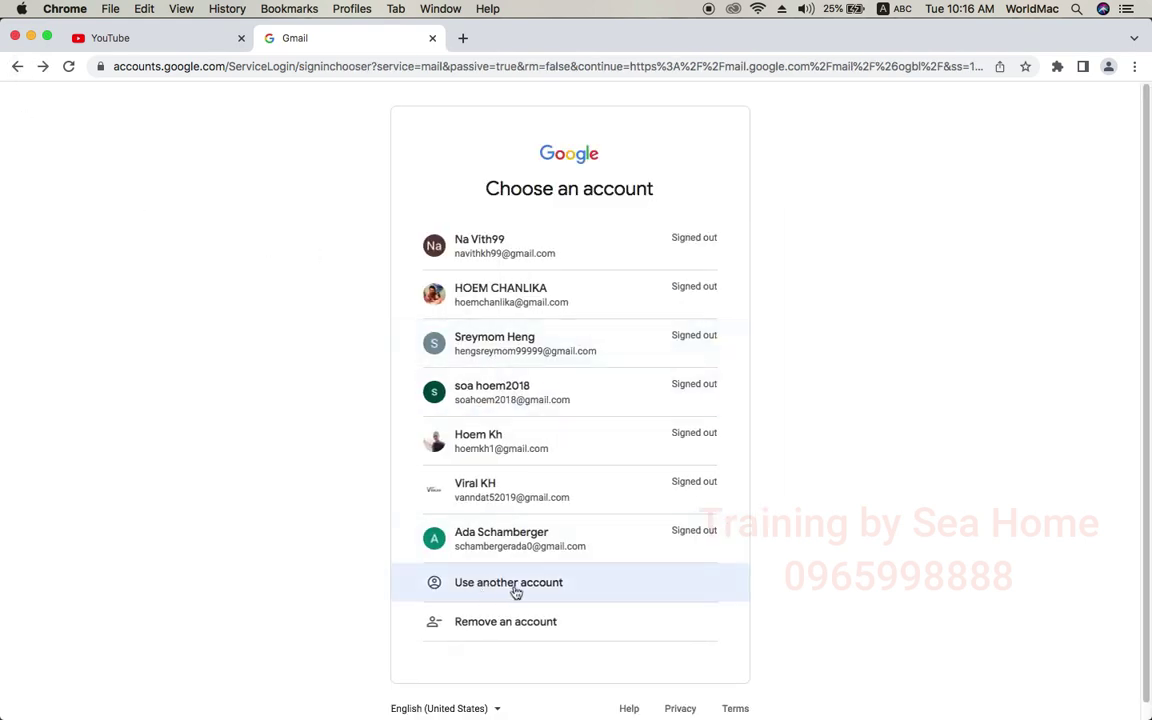
pyautogui.click(516, 591)
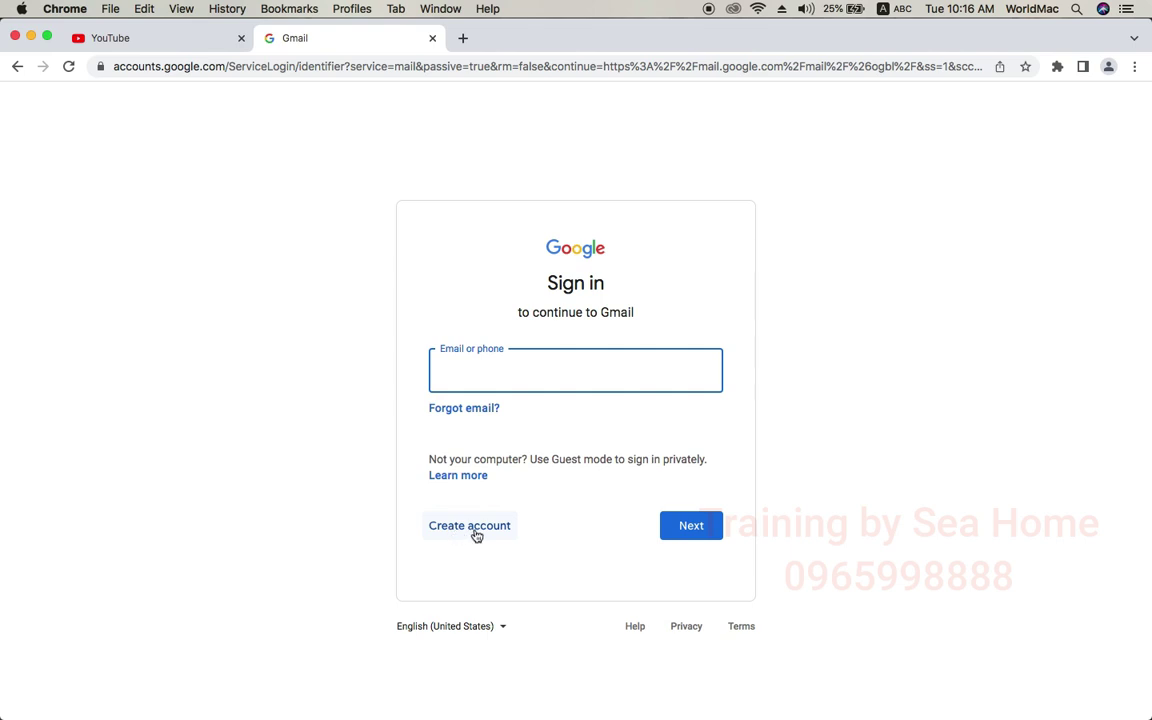
pyautogui.click(477, 536)
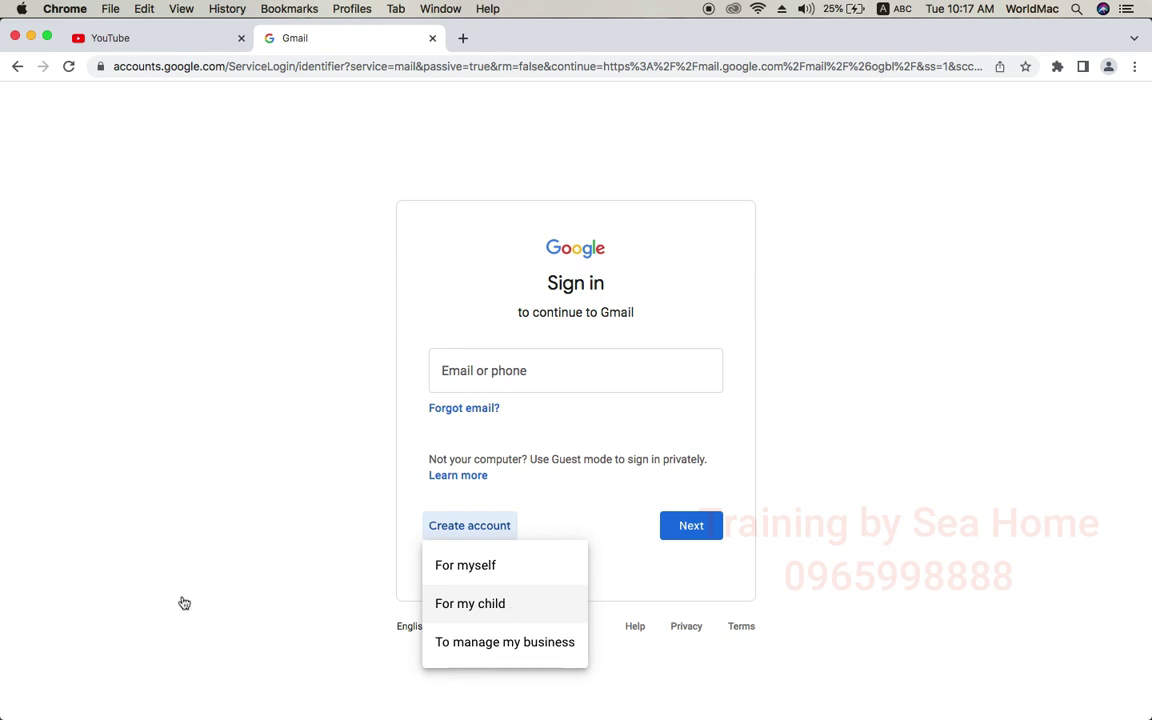
# - Choose Create account 'For myself' to get the blank sign-up form
pyautogui.moveTo(510, 712)
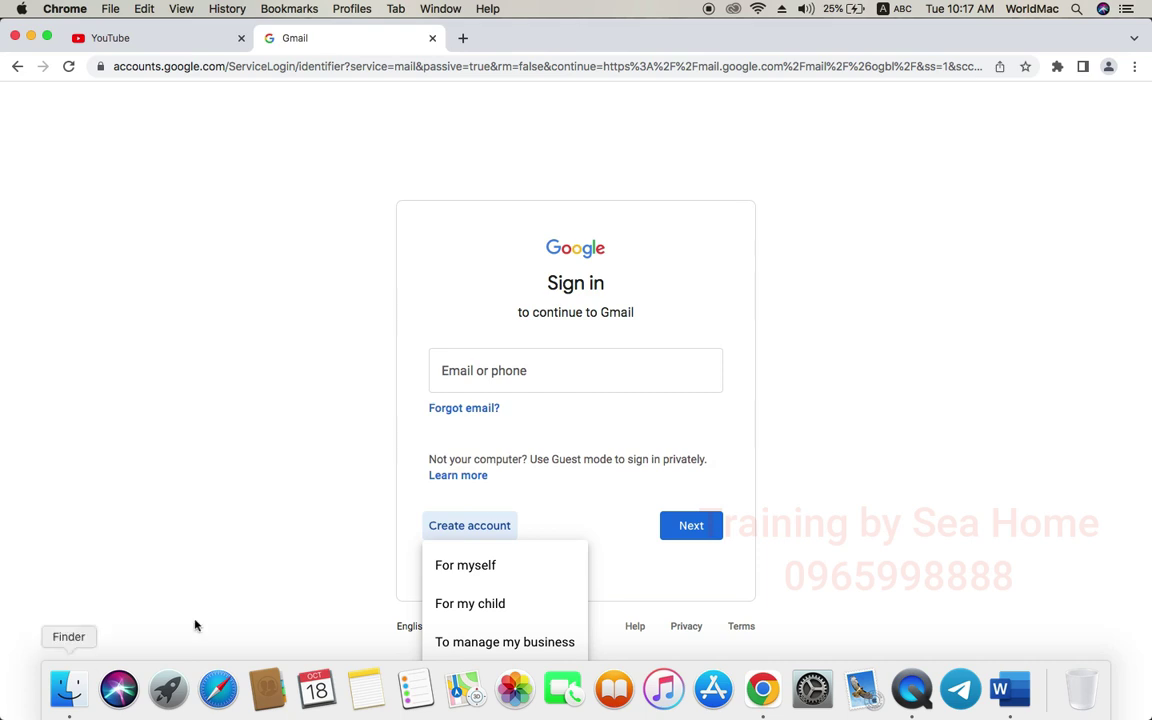
pyautogui.click(518, 572)
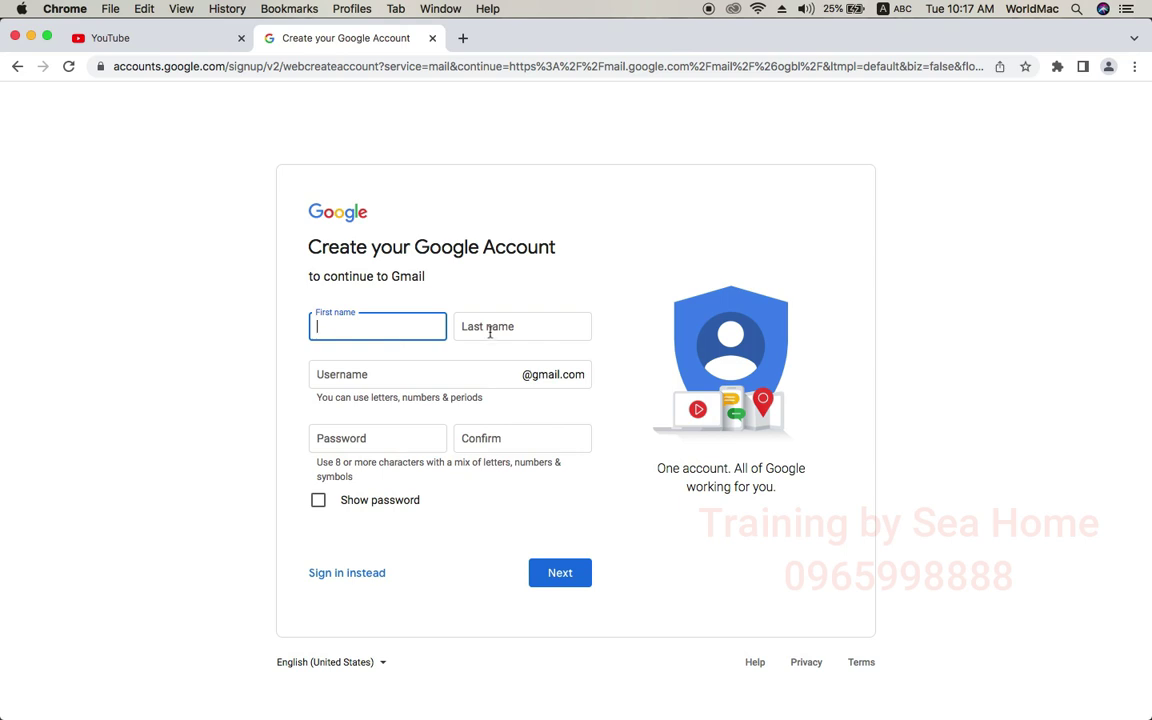
pyautogui.click(488, 329)
# - Enter the user's first name in the sign-up form, fixing a typo
pyautogui.click(401, 337)
pyautogui.click(520, 332)
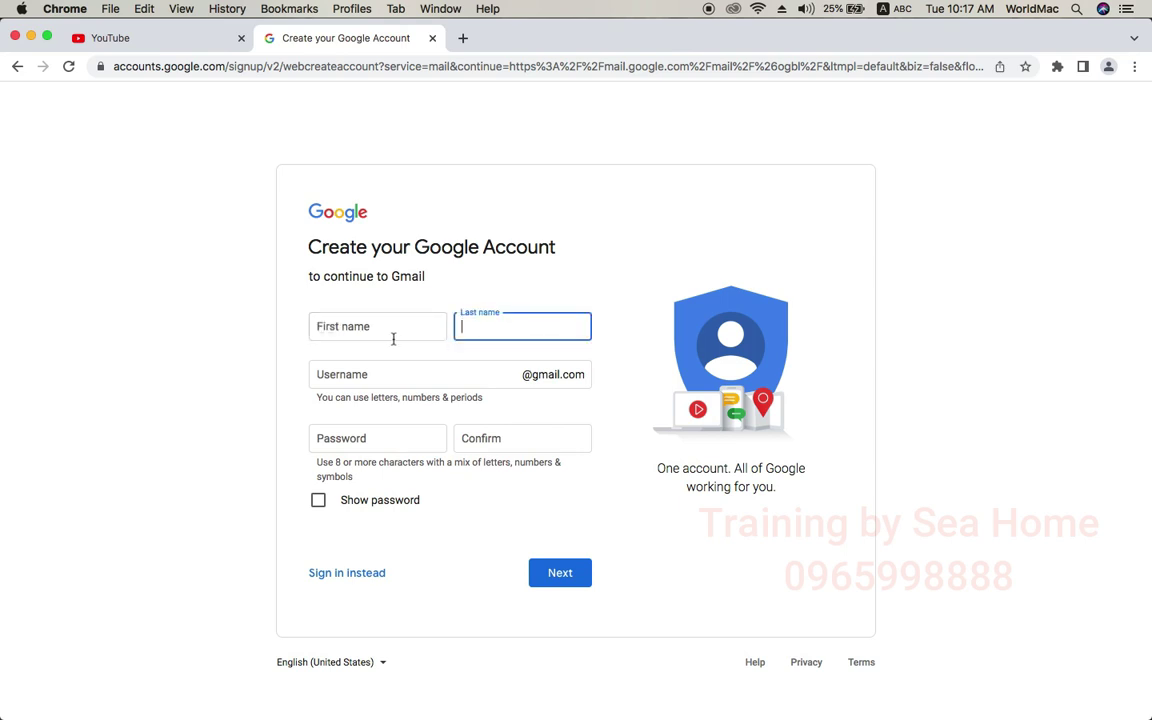
pyautogui.click(401, 332)
pyautogui.click(507, 329)
pyautogui.click(399, 329)
pyautogui.click(496, 327)
pyautogui.click(356, 333)
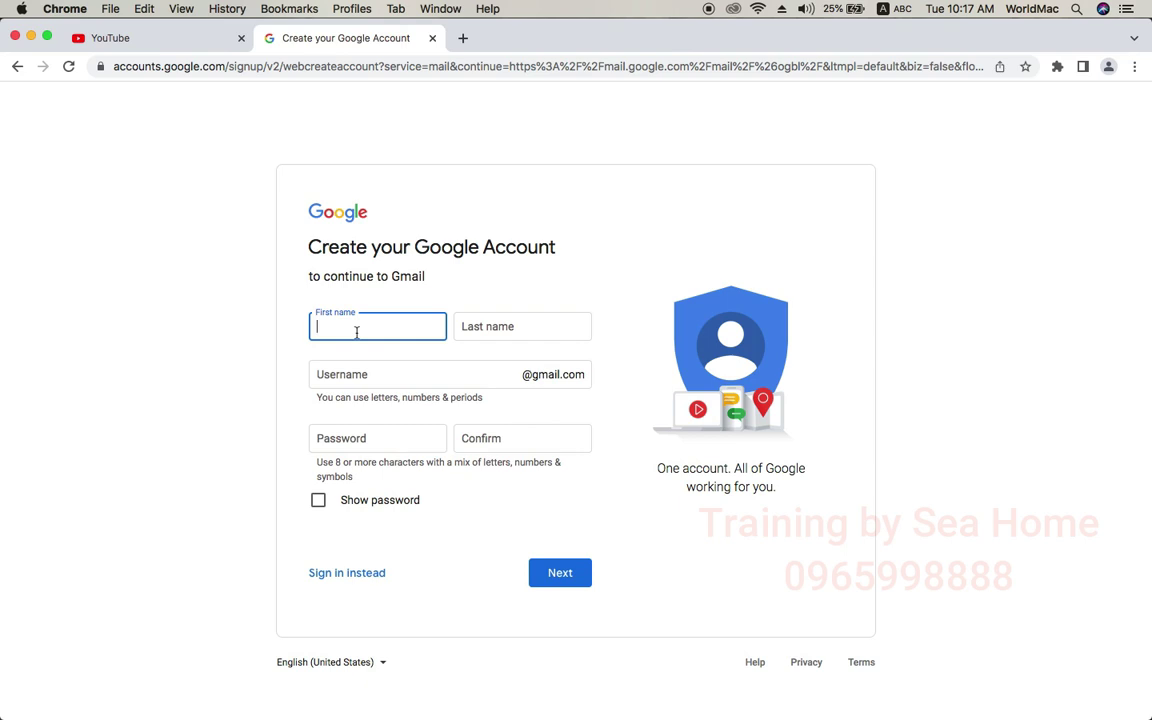
# - Enter the user's last name and a desired Gmail username
pyautogui.click(522, 326)
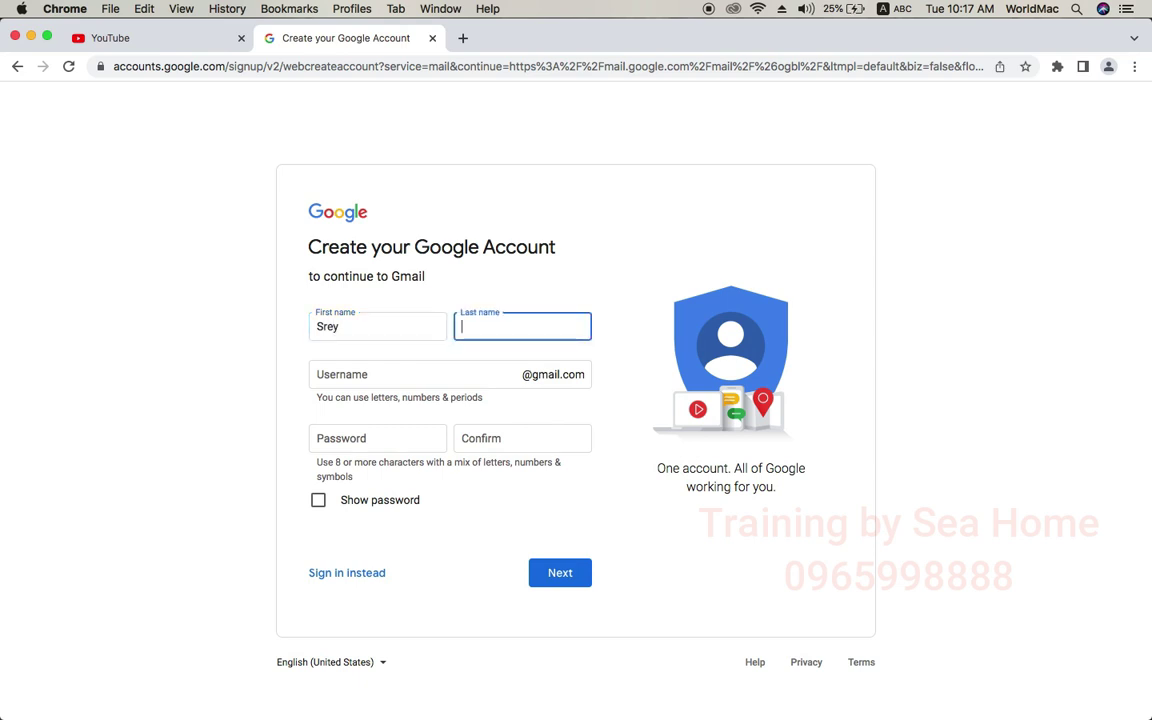
pyautogui.click(410, 374)
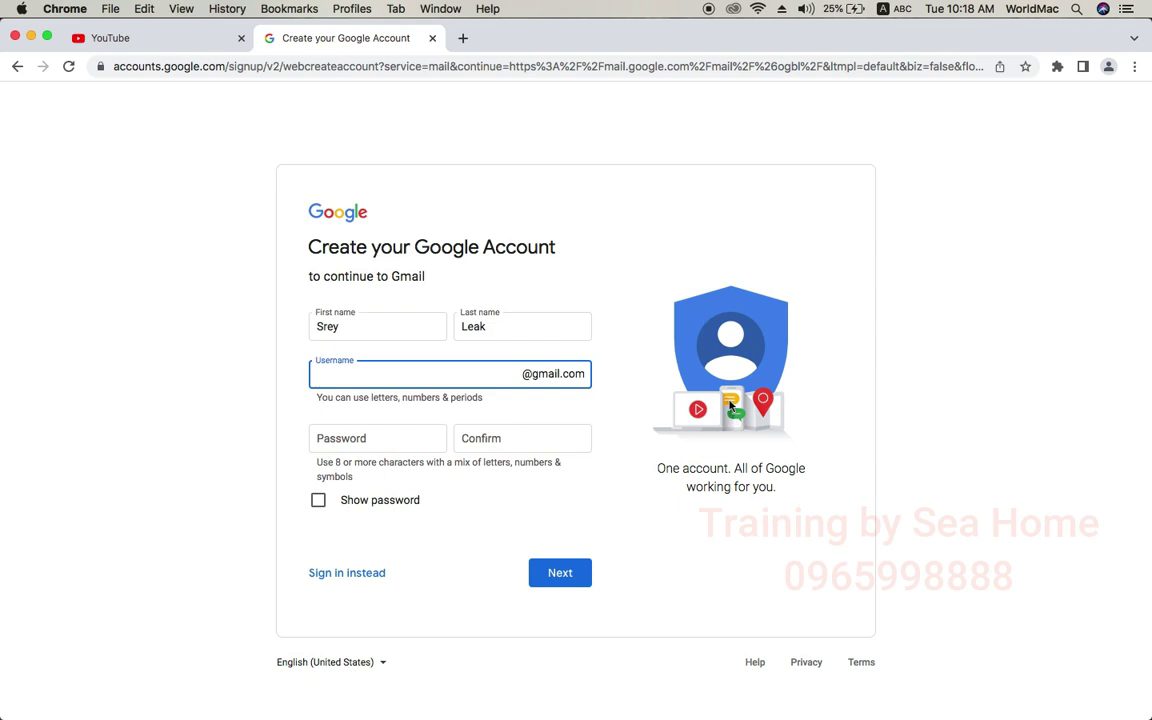
# - Change the username's final digit from 3 to 4 so it is no longer taken
pyautogui.click(380, 443)
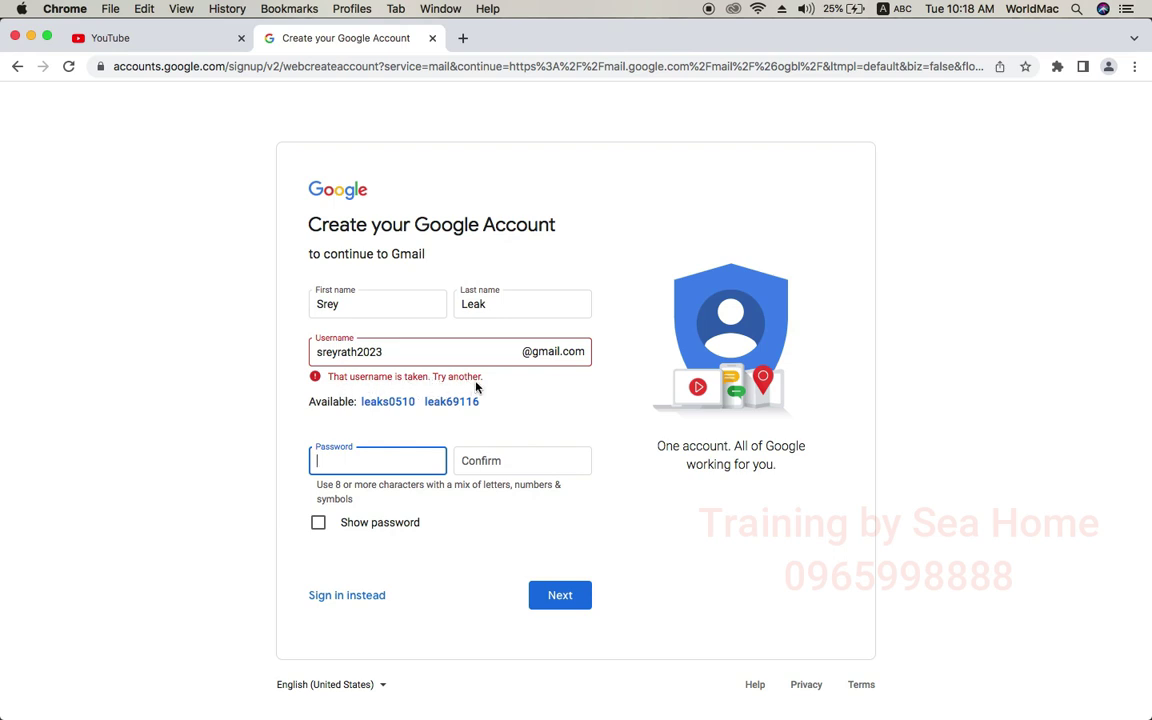
pyautogui.click(419, 358)
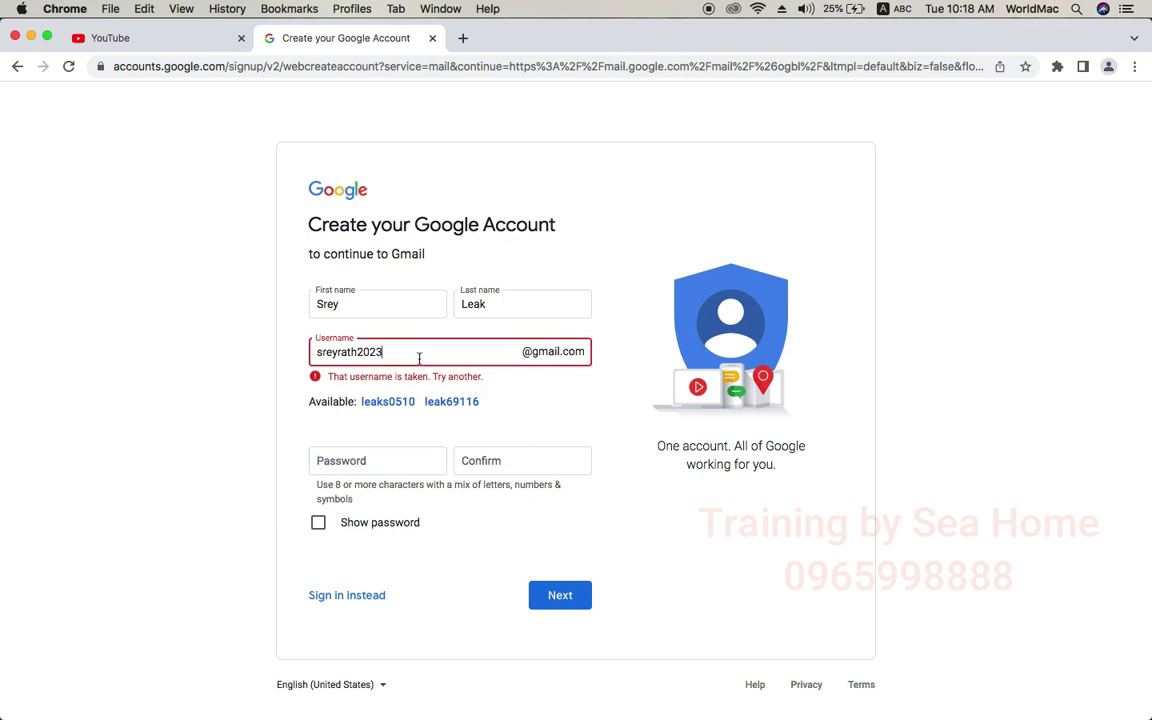
pyautogui.press('BackSpace')
pyautogui.write('4')
pyautogui.click(955, 373)
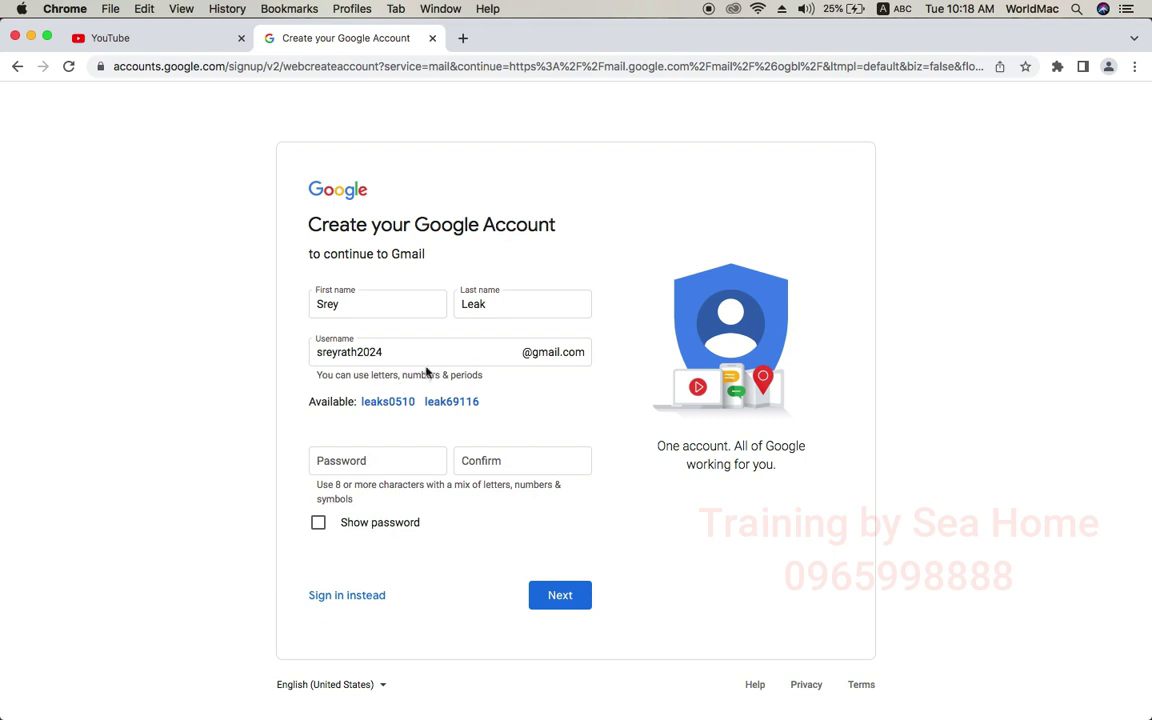
pyautogui.click(396, 463)
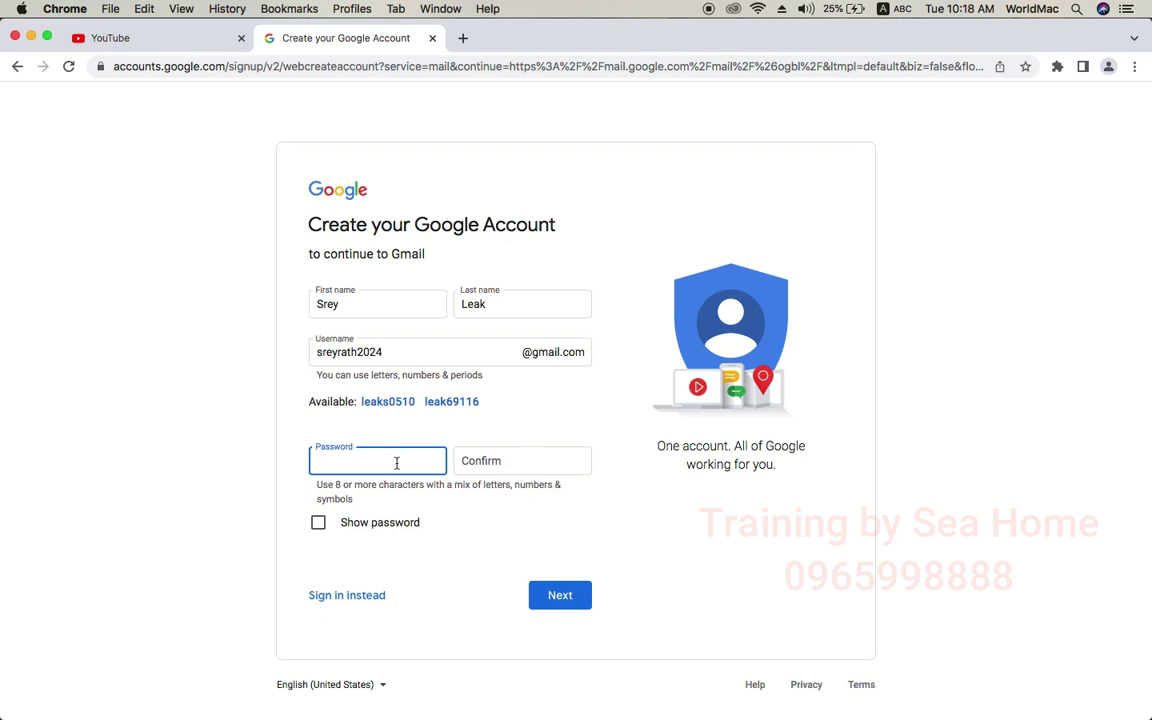
# - Enter and confirm the account password, then submit the form
pyautogui.write('••')
pyautogui.press('BackSpace')
pyautogui.press('BackSpace')
pyautogui.write('••••')
pyautogui.press('Tab')
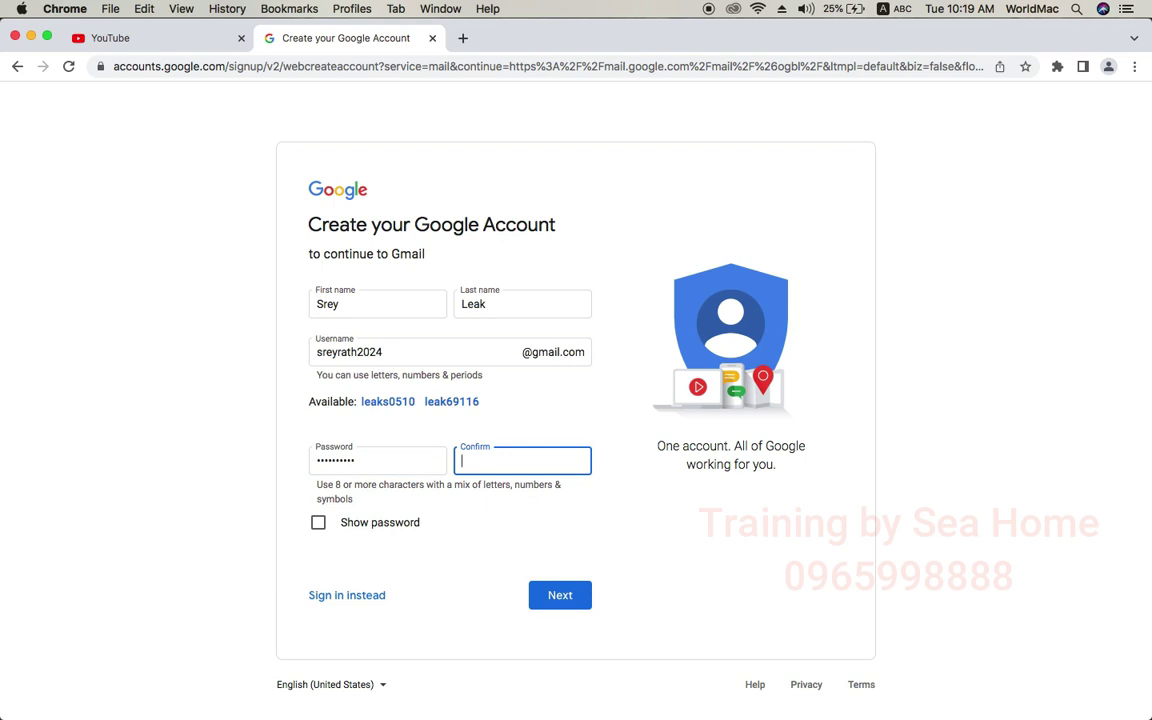
pyautogui.moveTo(375, 463); pyautogui.dragTo(268, 470)
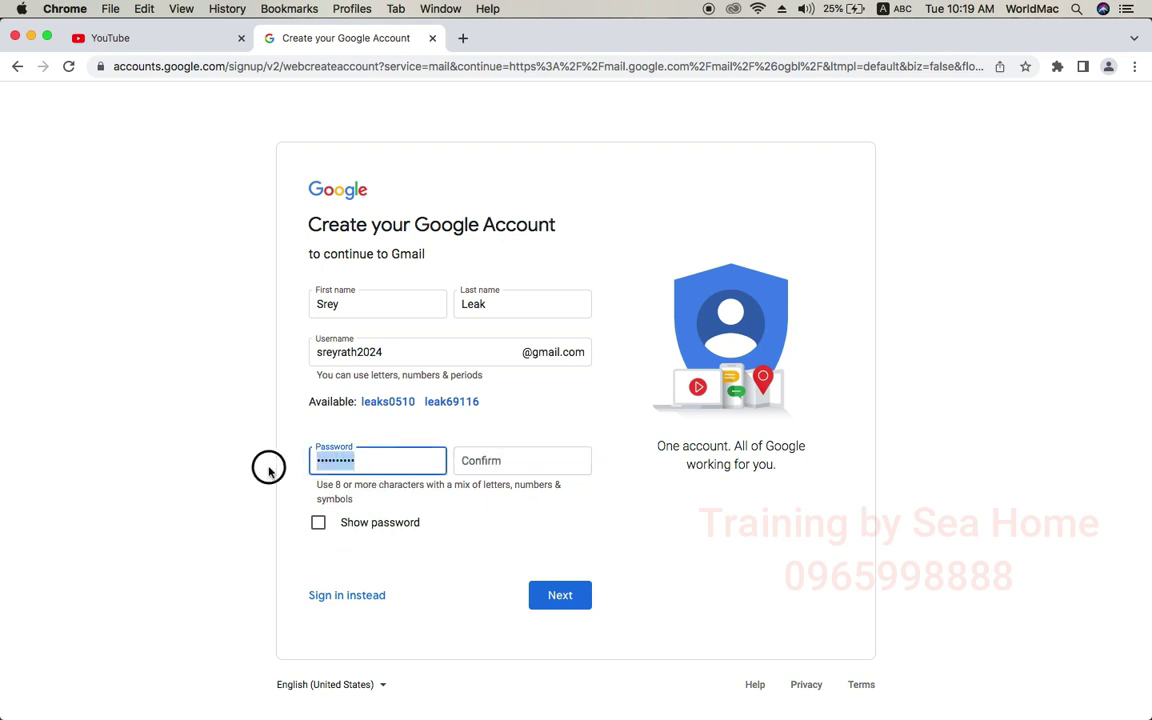
pyautogui.click(517, 463)
pyautogui.write('••••••••••')
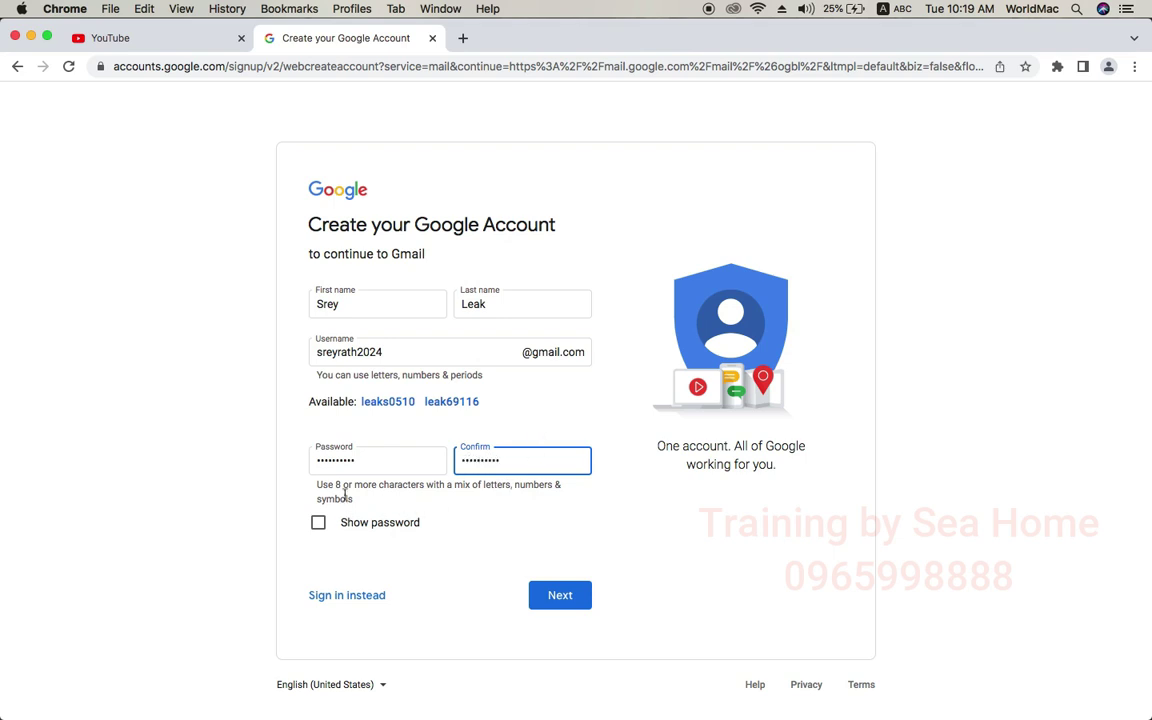
pyautogui.click(378, 463)
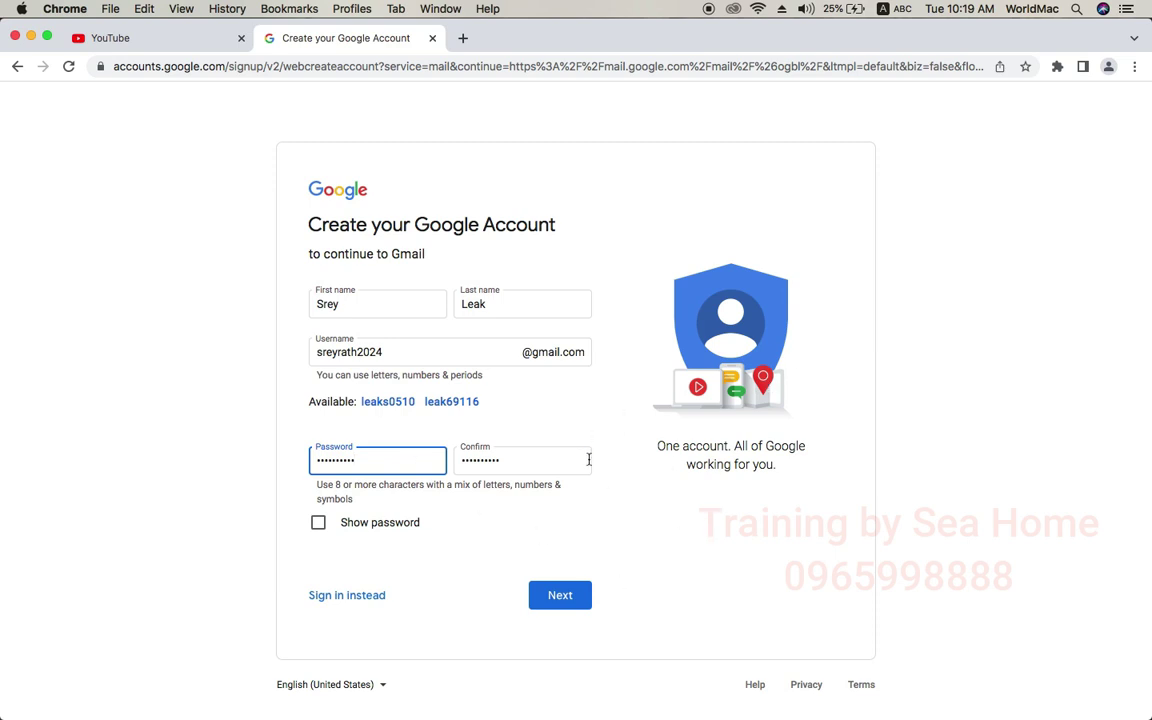
pyautogui.click(564, 594)
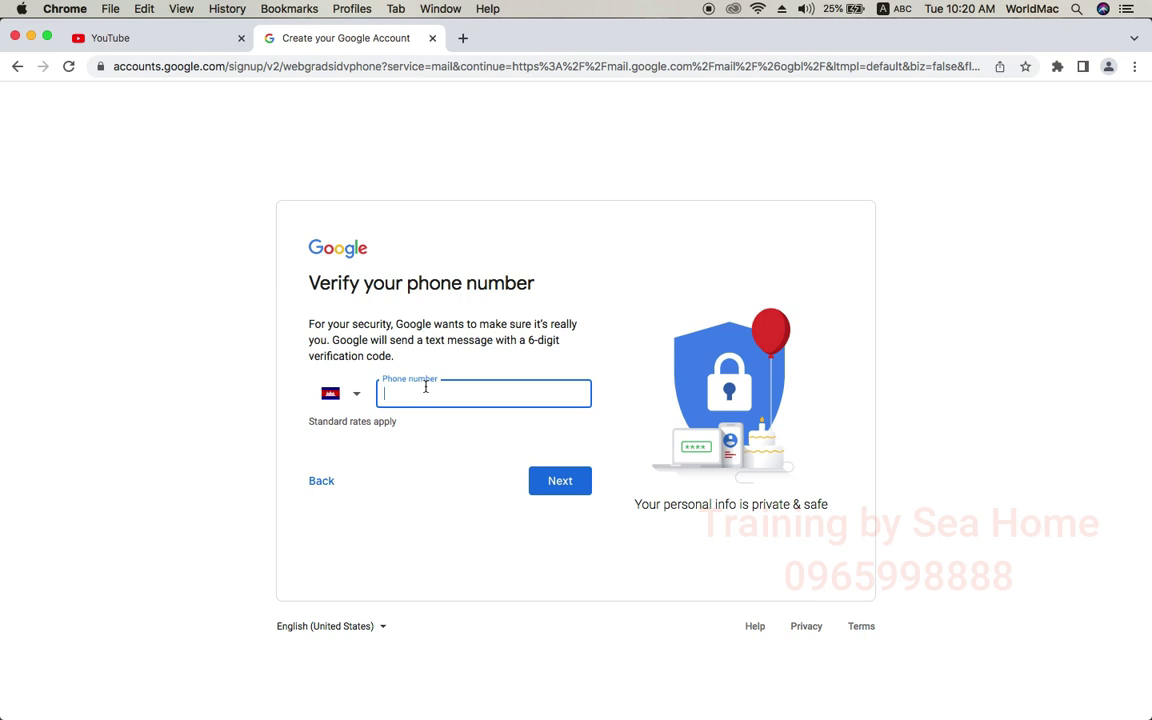
# - Enter the user's phone number and request a verification text
pyautogui.click(582, 486)
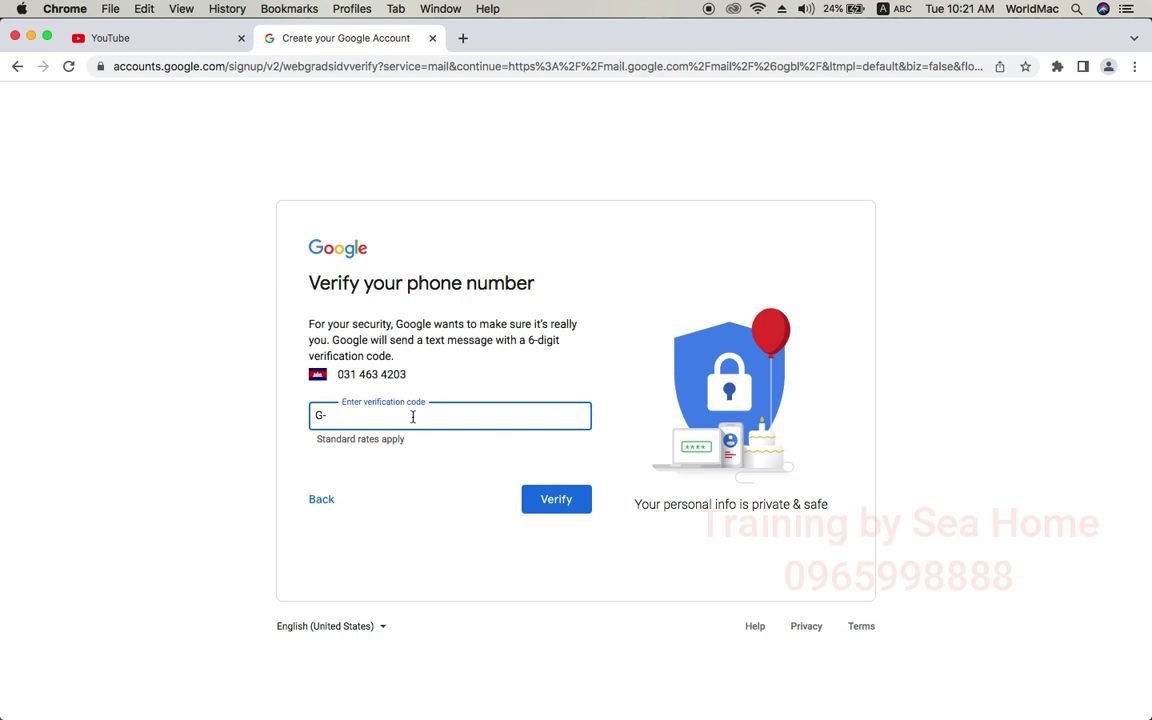
# - Enter the six-digit texted verification code and verify the phone
pyautogui.click(546, 504)
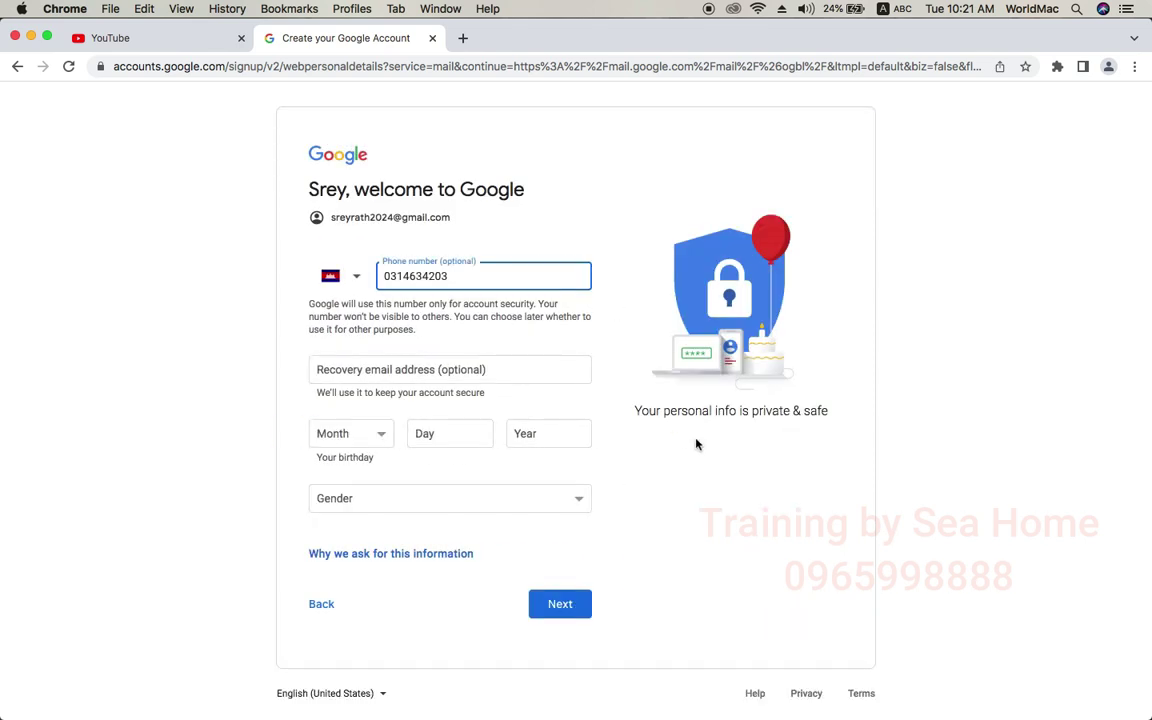
pyautogui.click(403, 374)
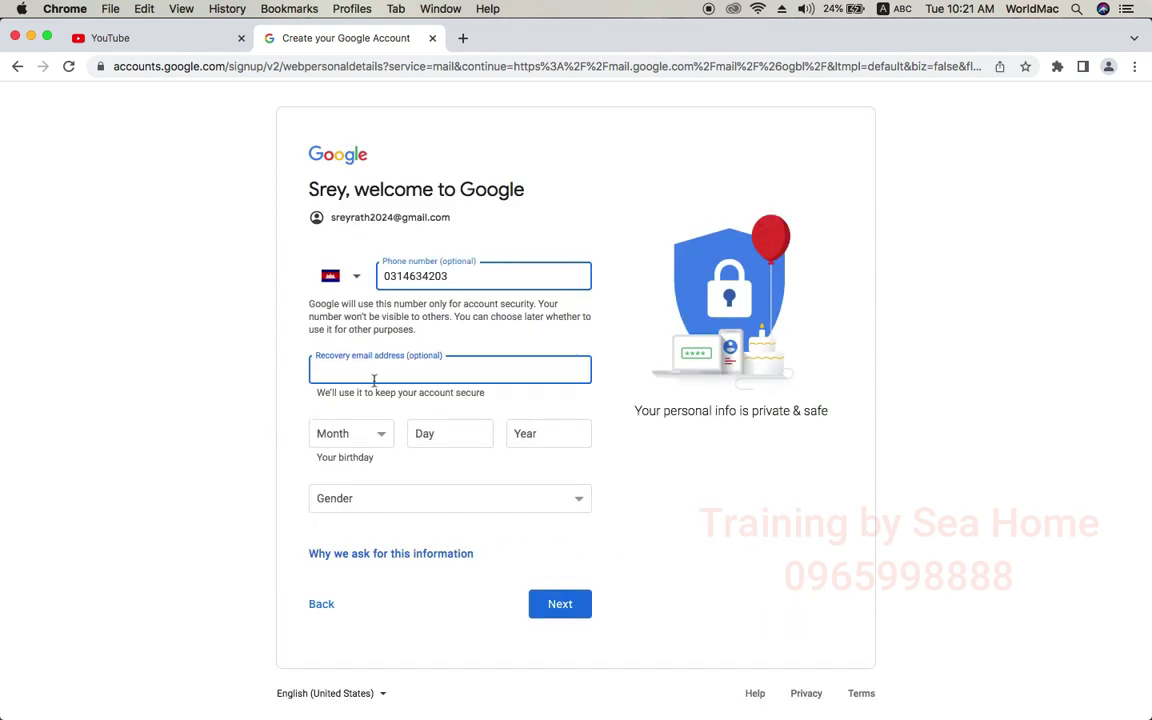
pyautogui.click(350, 436)
pyautogui.click(329, 478)
pyautogui.click(466, 431)
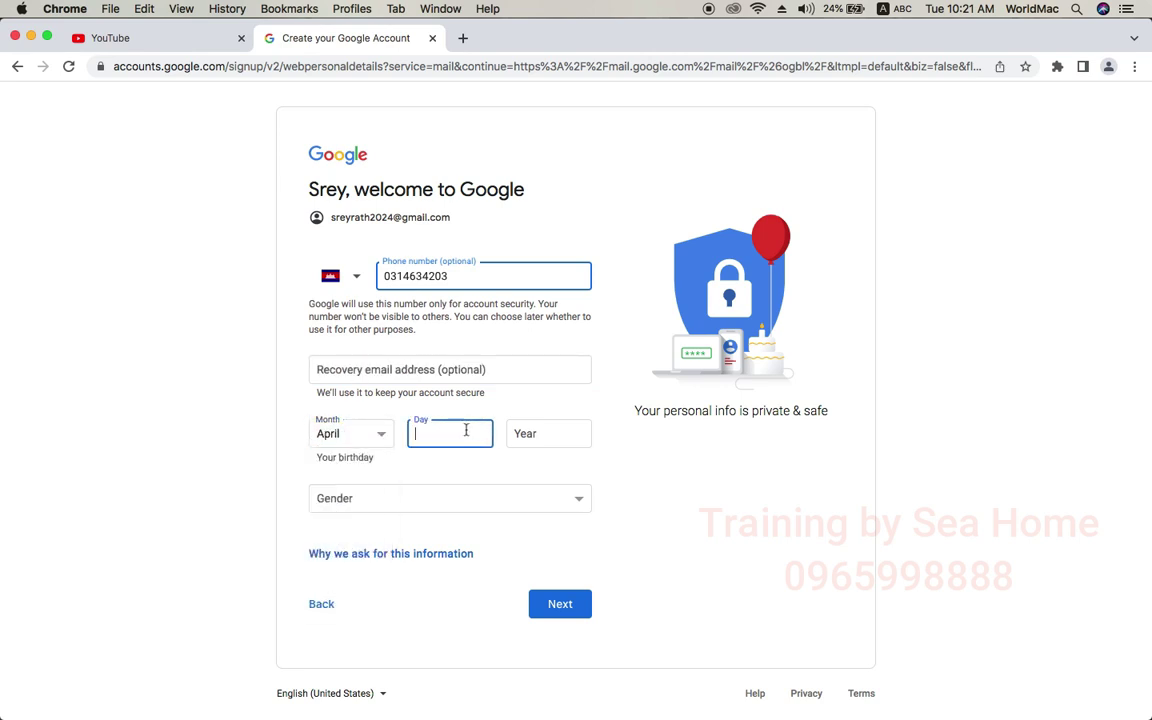
pyautogui.click(545, 437)
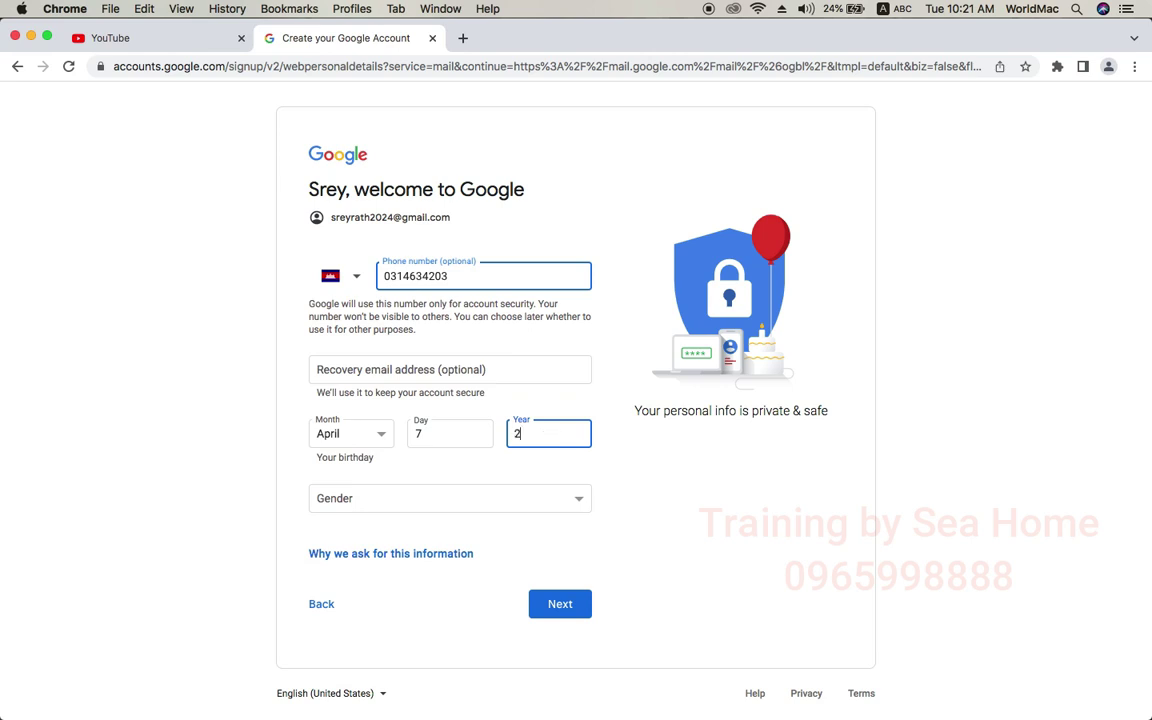
pyautogui.click(690, 474)
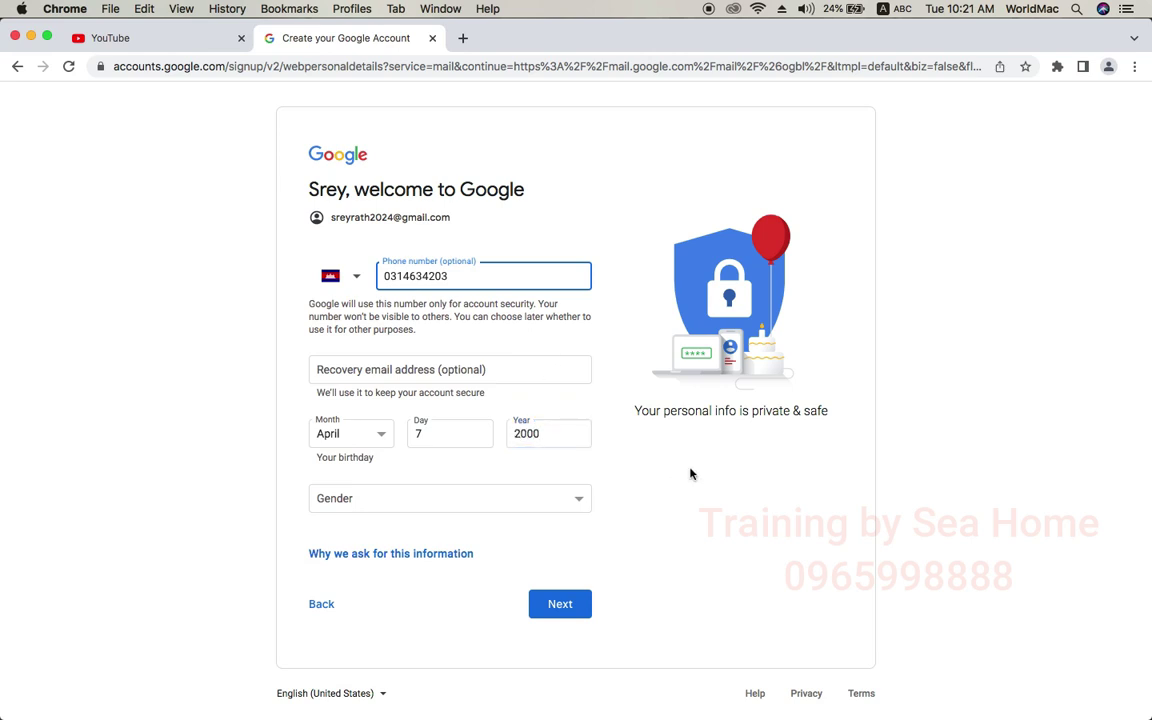
pyautogui.click(531, 502)
pyautogui.click(397, 516)
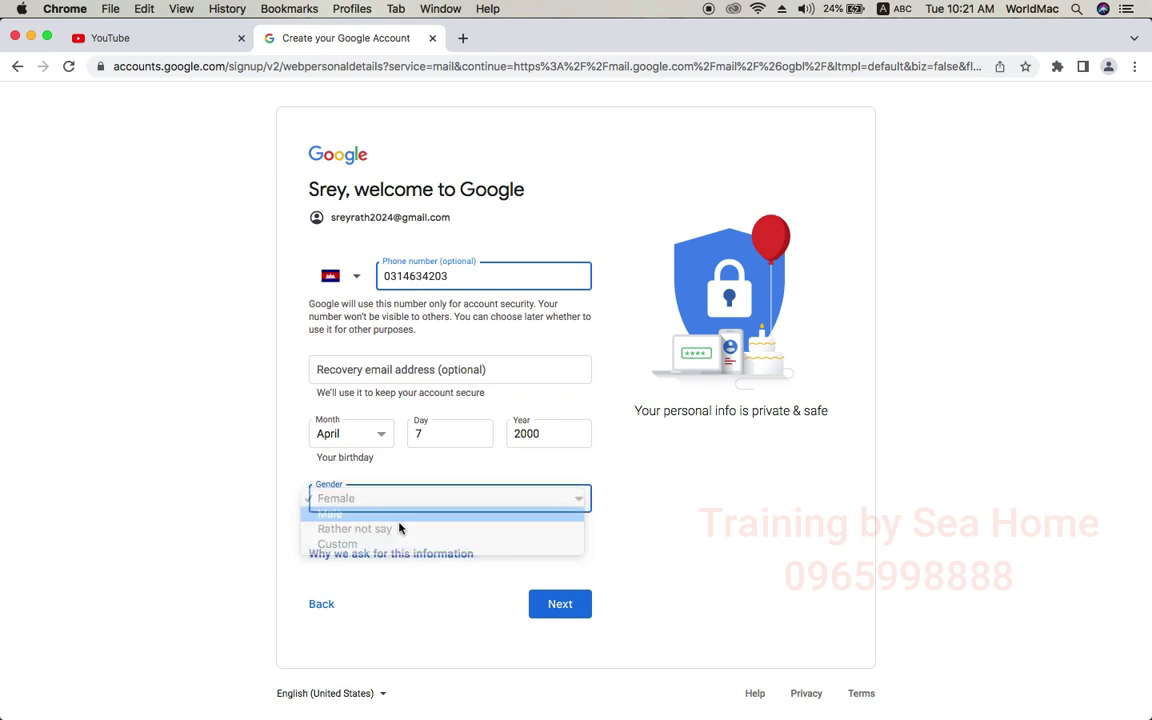
pyautogui.click(566, 610)
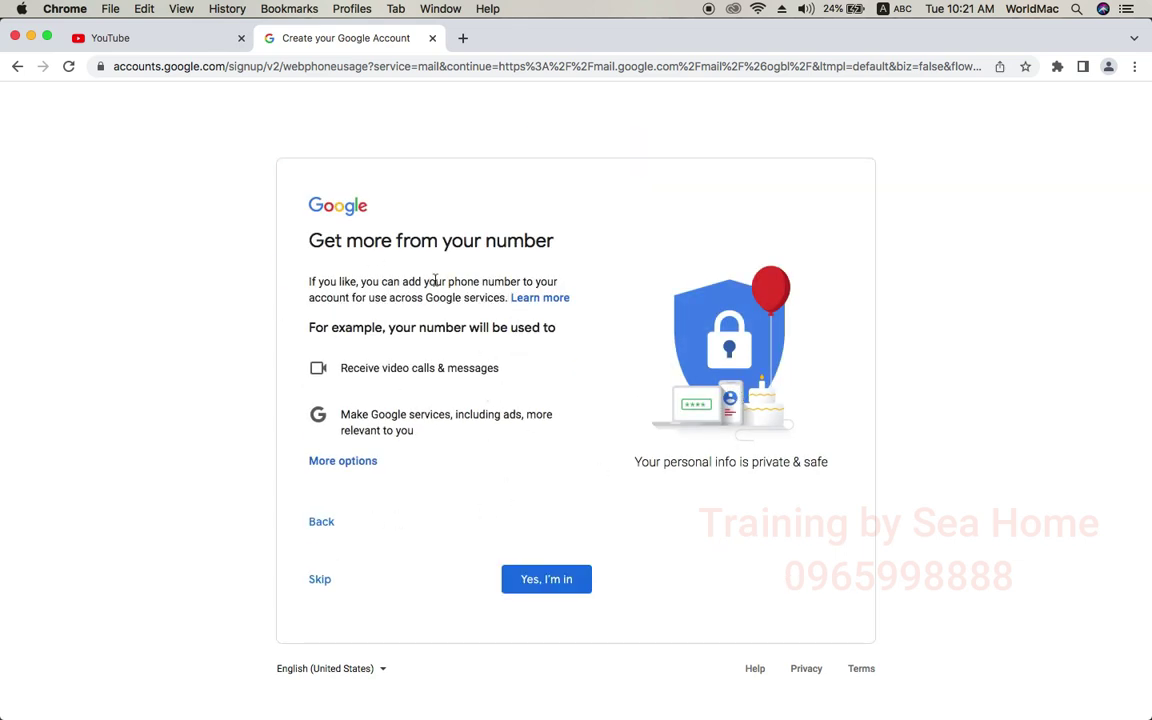
# - Opt in to using the phone number across Google services and agree to the Privacy and Terms
pyautogui.click(555, 585)
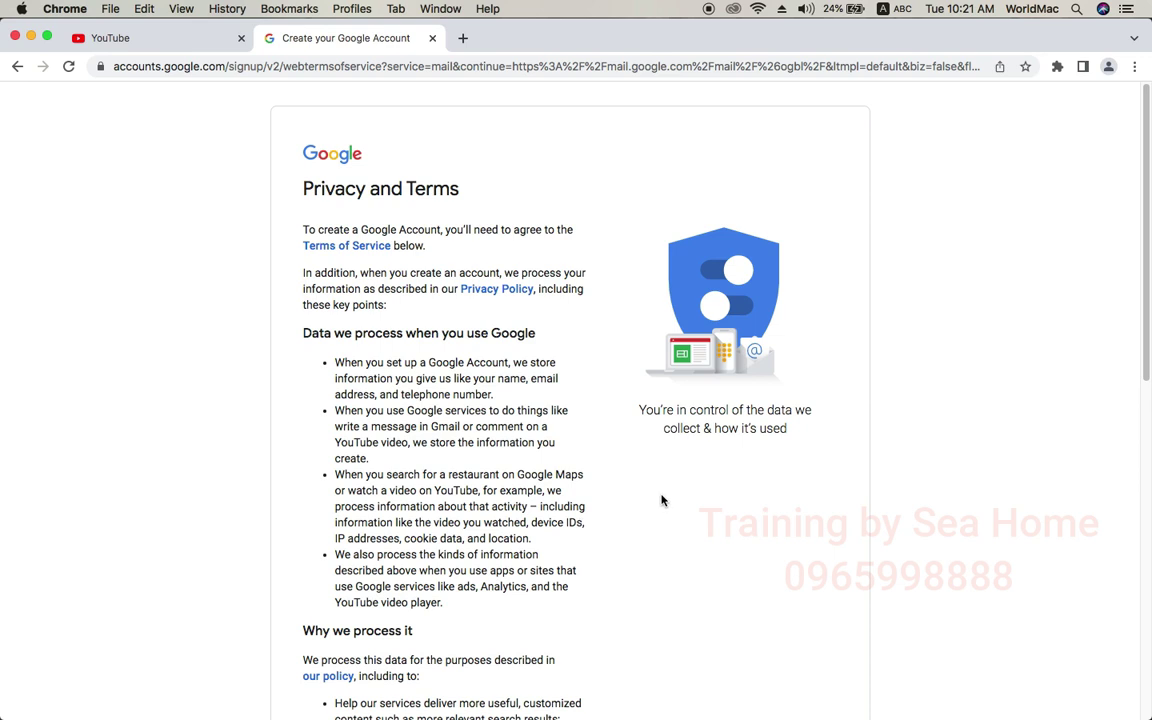
pyautogui.scroll(-10, 1107, 292)
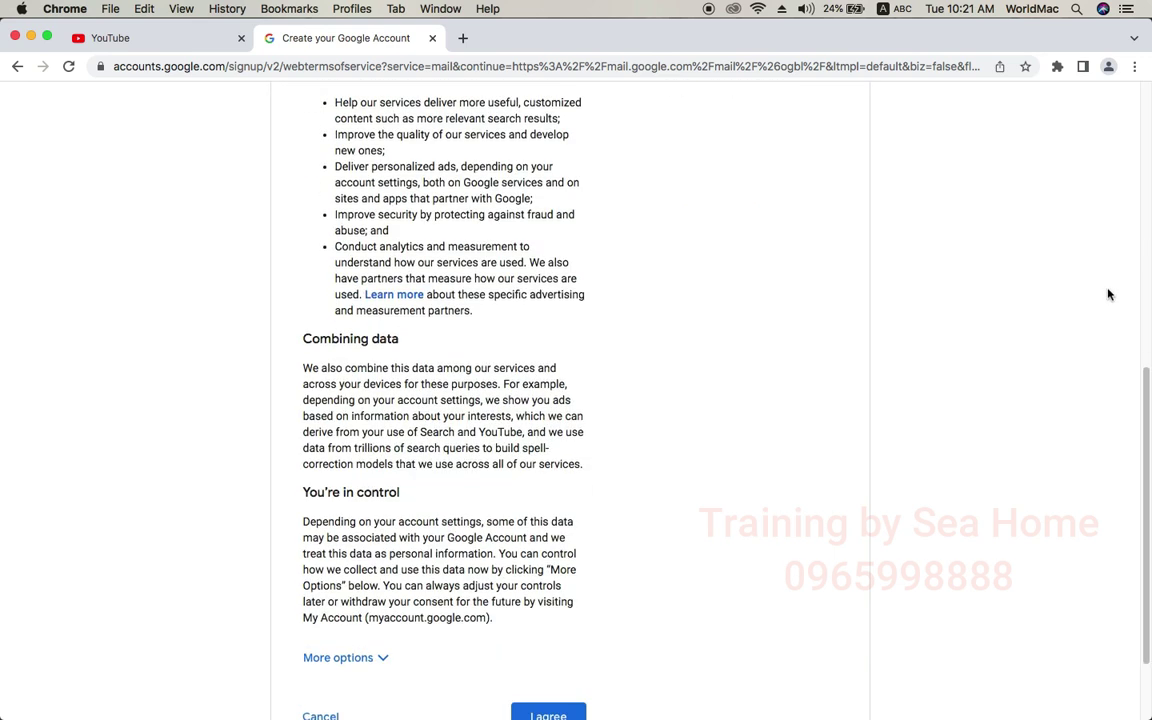
pyautogui.scroll(-2, 1107, 292)
pyautogui.click(549, 606)
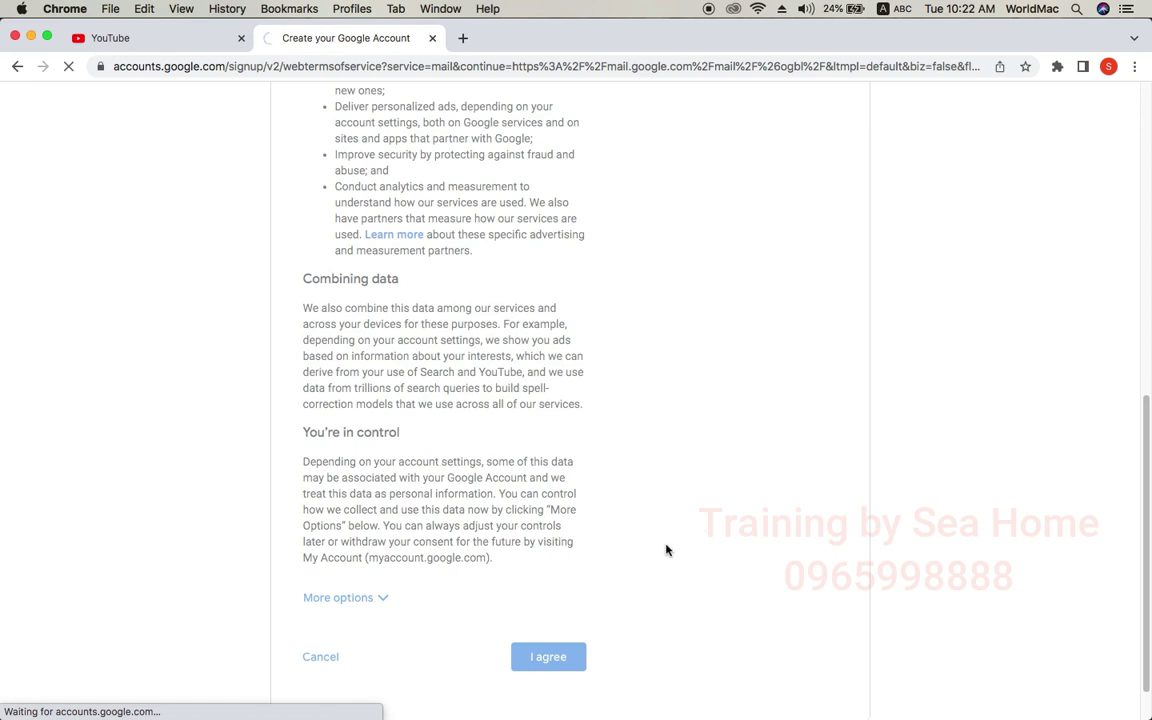
pyautogui.scroll(-1, 663, 533)
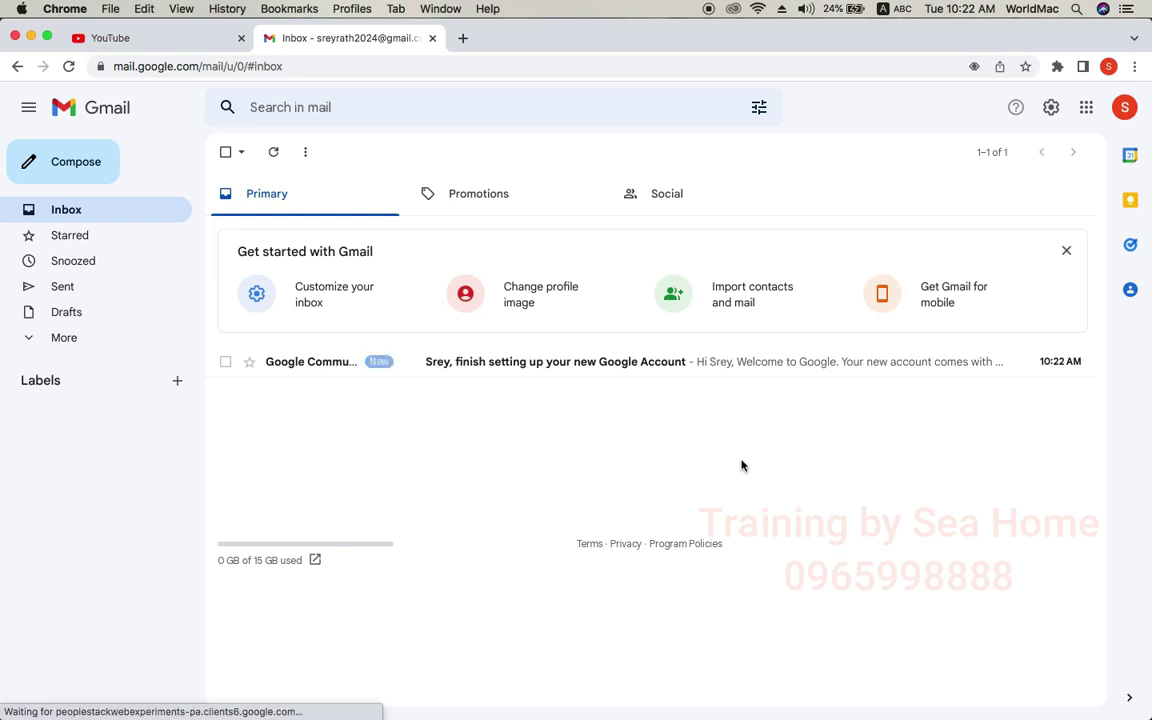
# - Open youtube.com in a new tab by typing 'you' in the address bar
pyautogui.click(271, 38)
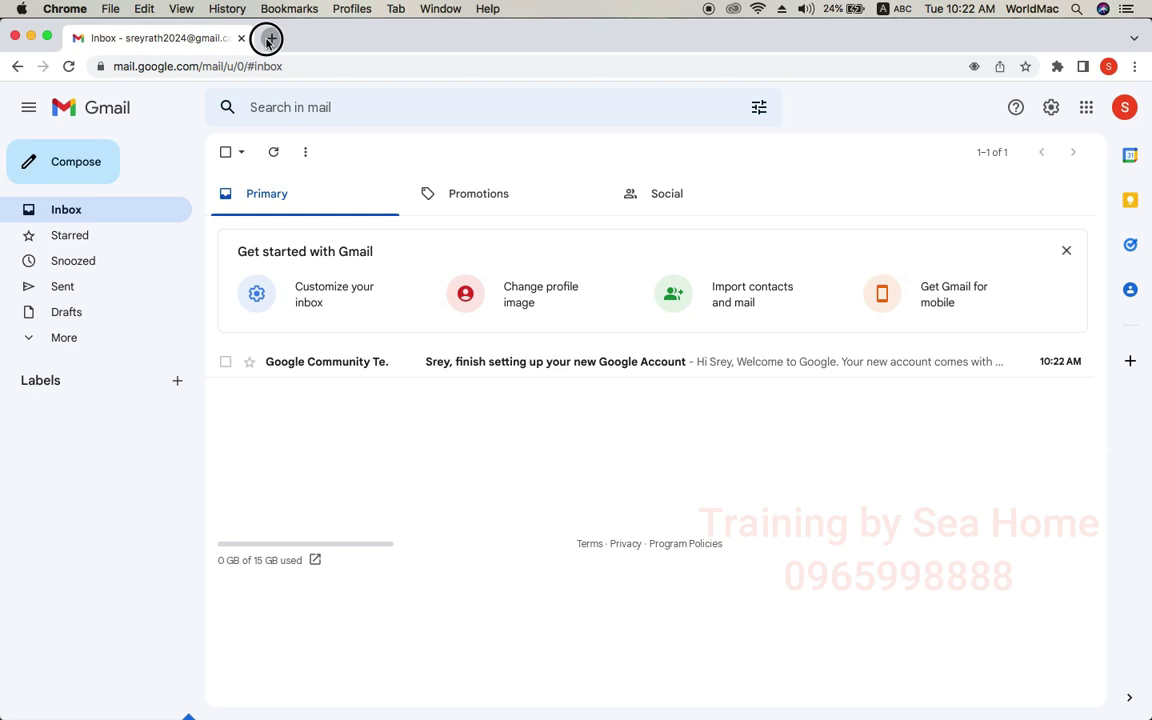
pyautogui.click(288, 69)
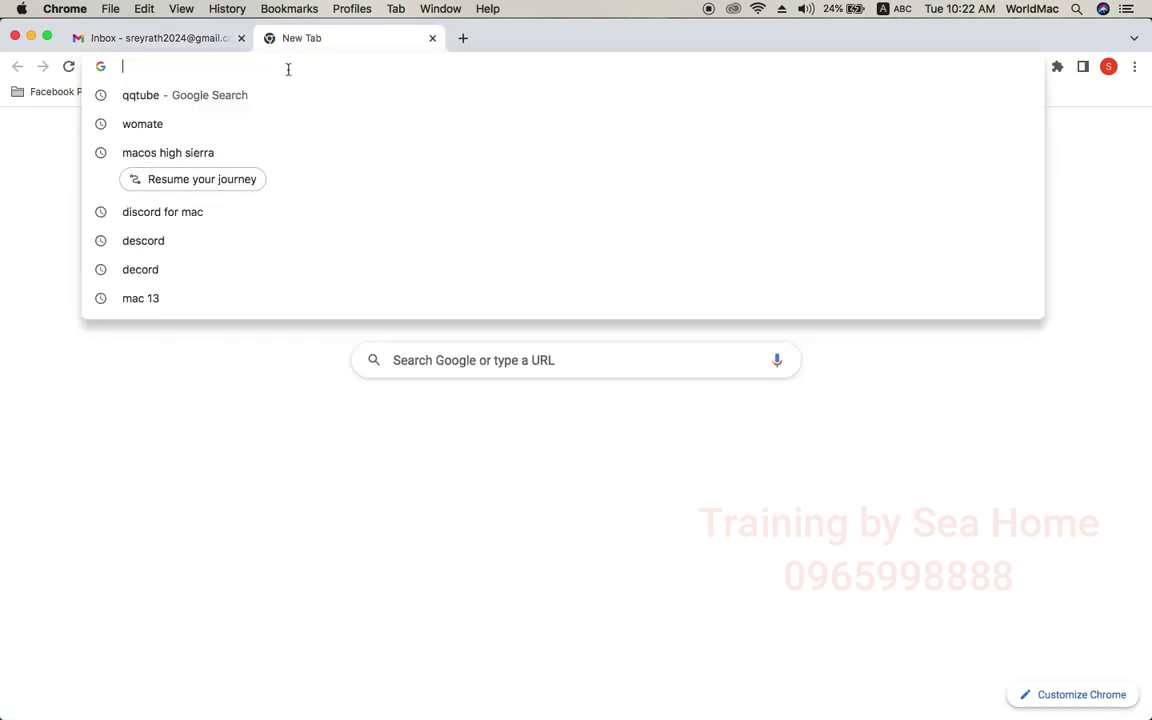
pyautogui.write('you')
pyautogui.press('Return')
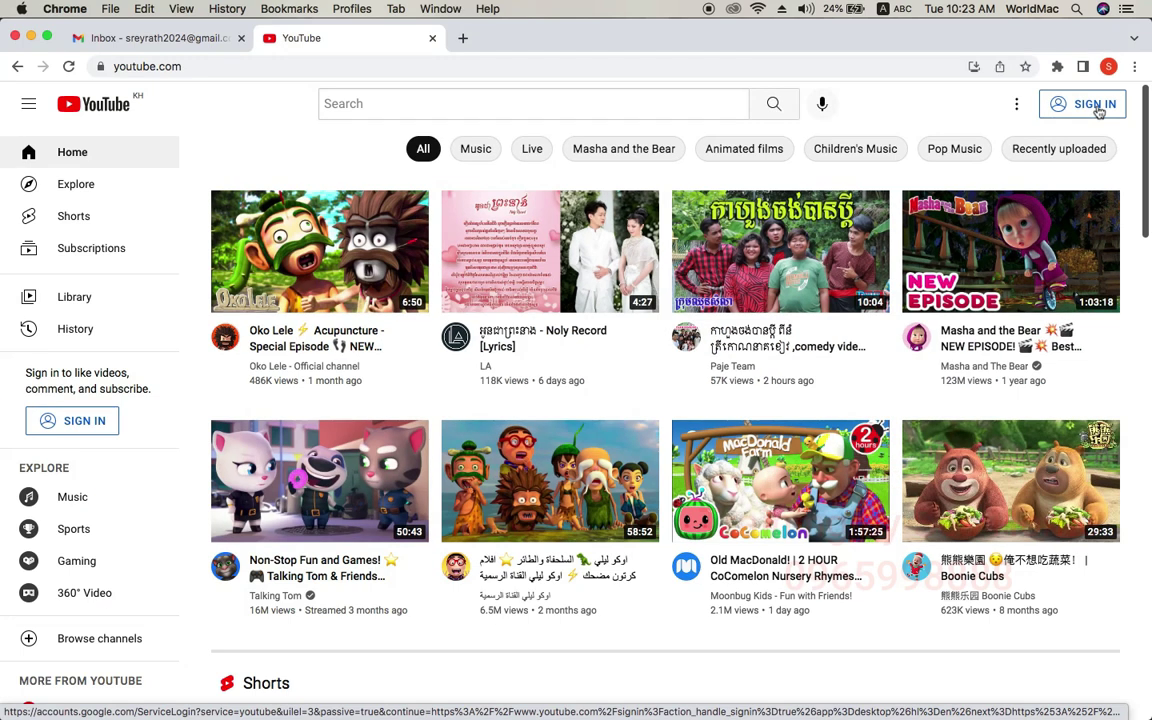
# - Sign in to YouTube, confirm the new account in Gmail's avatar menu, and return to YouTube's home page
pyautogui.click(1097, 104)
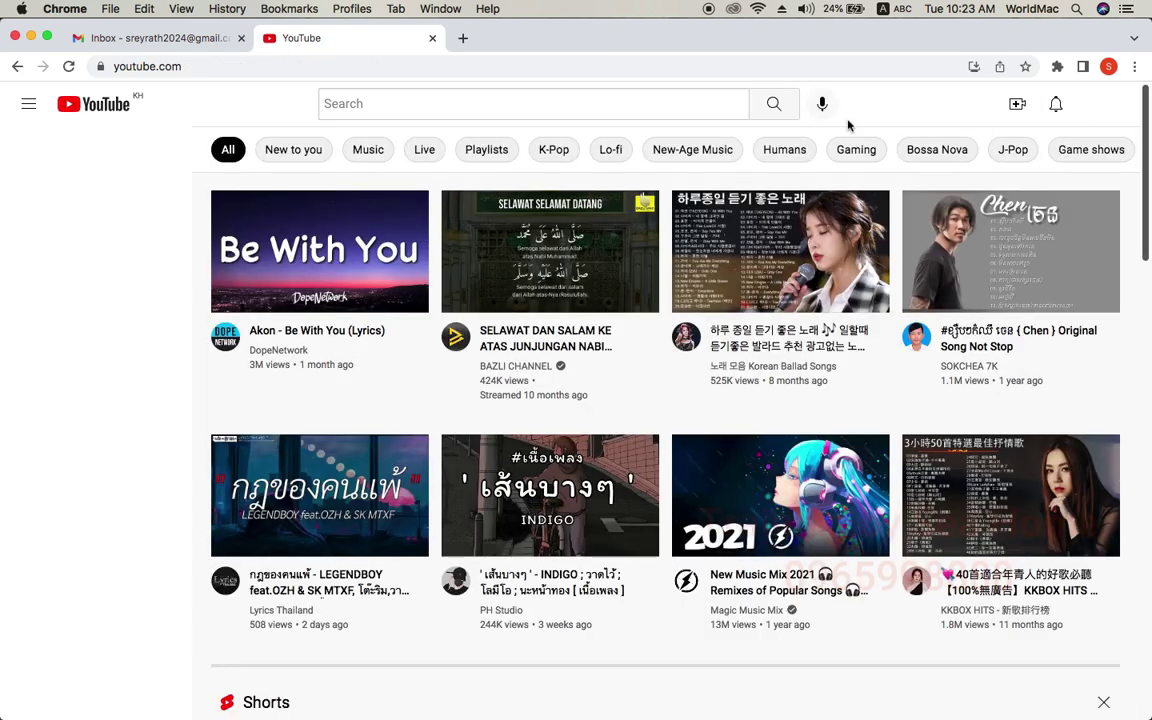
pyautogui.click(152, 40)
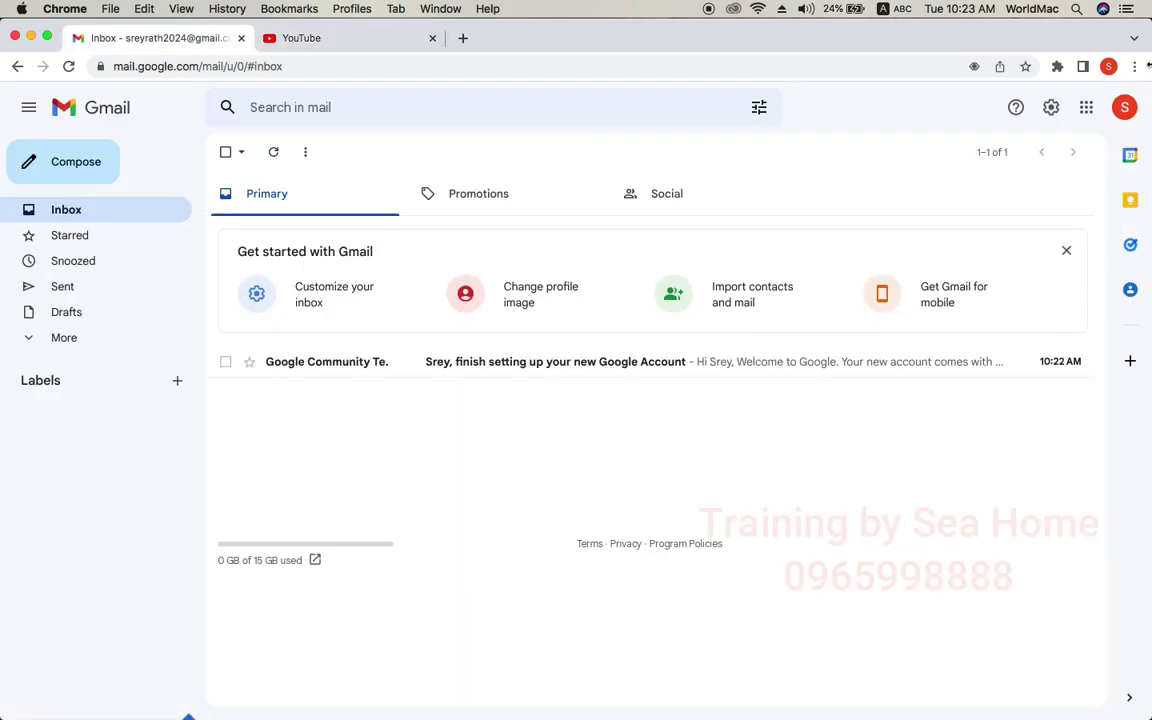
pyautogui.click(1124, 106)
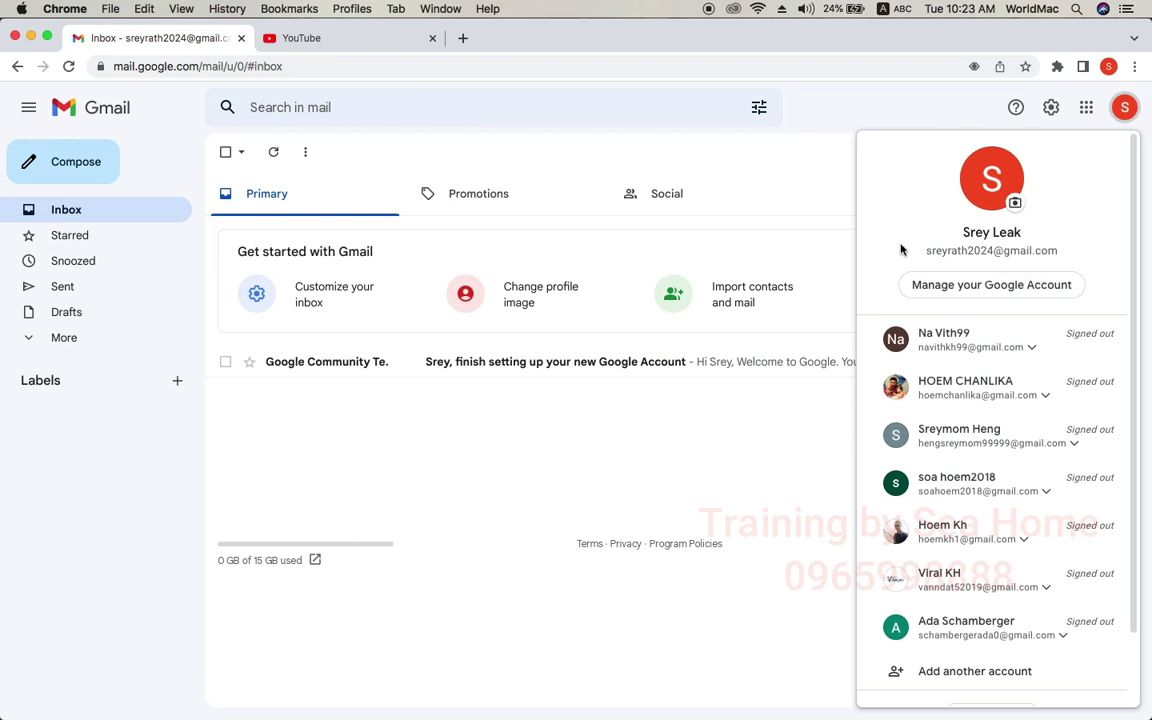
pyautogui.click(303, 38)
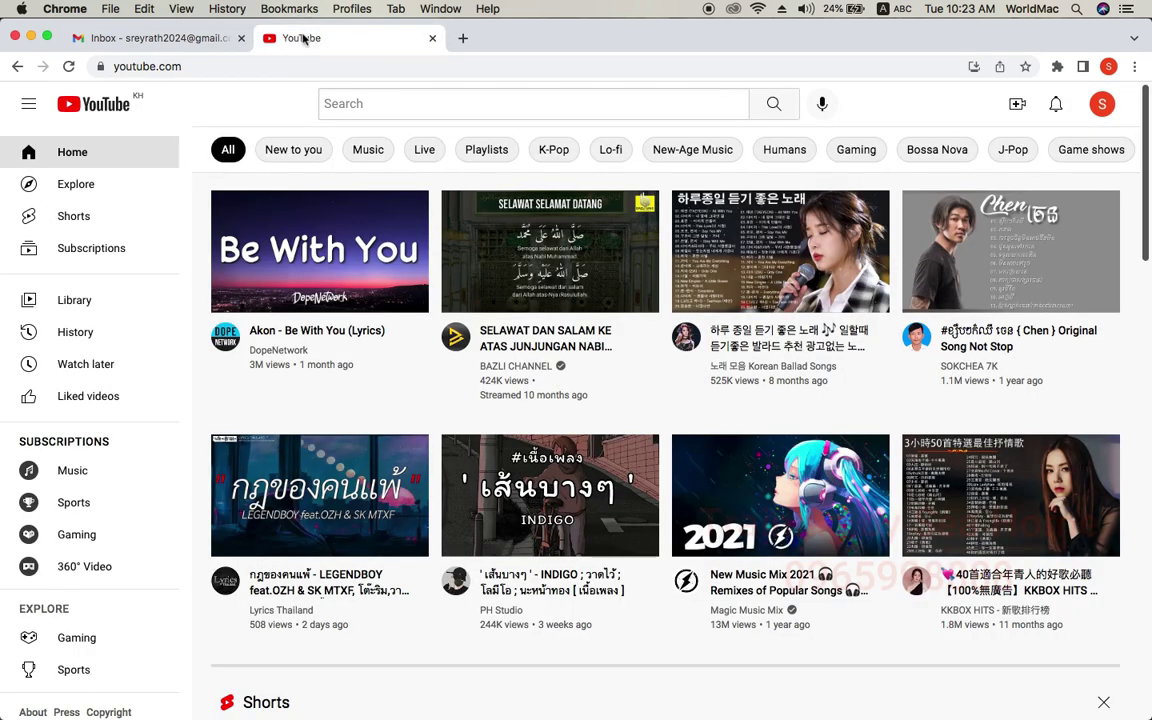